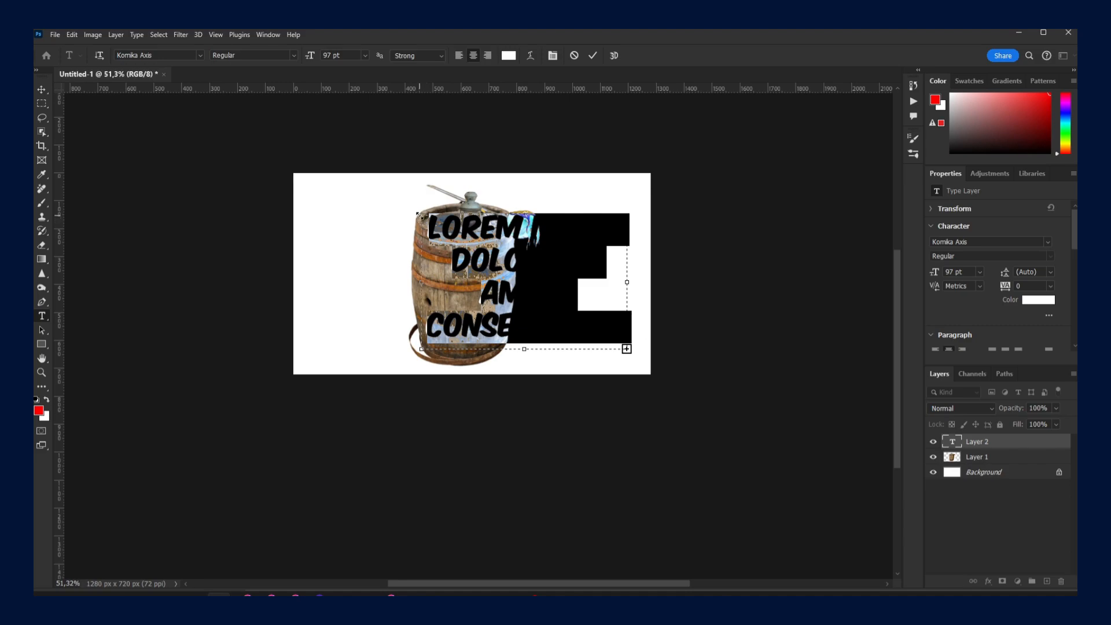
# Commit the placeholder text and move it over the barrel
pyautogui.click(41, 89)
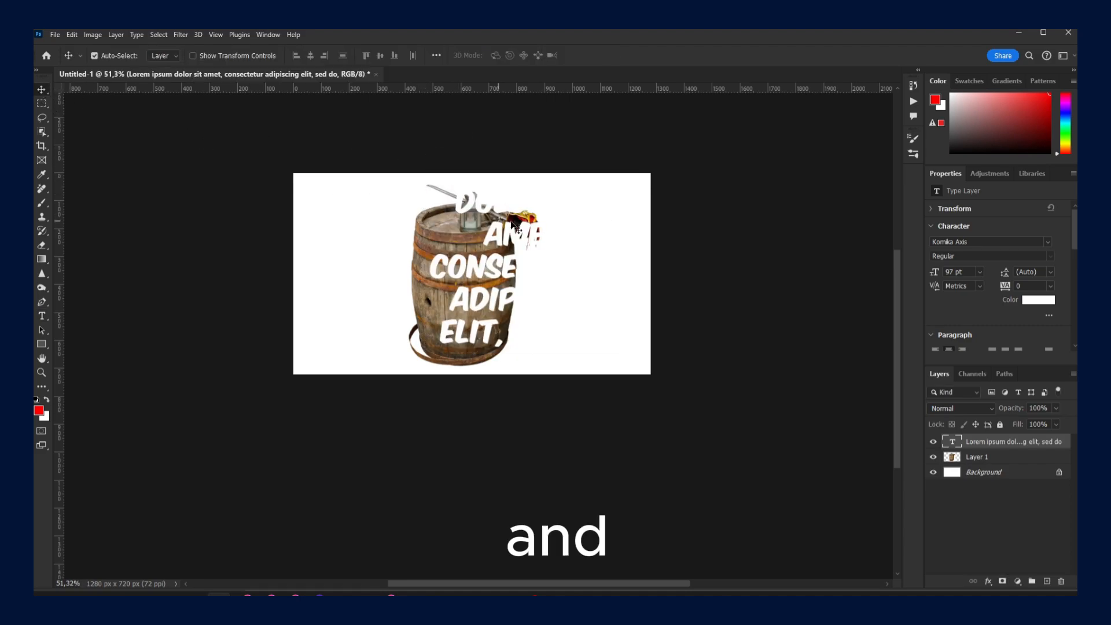
pyautogui.moveTo(508, 226); pyautogui.dragTo(468, 229)
pyautogui.hotkey('ctrl', 't')
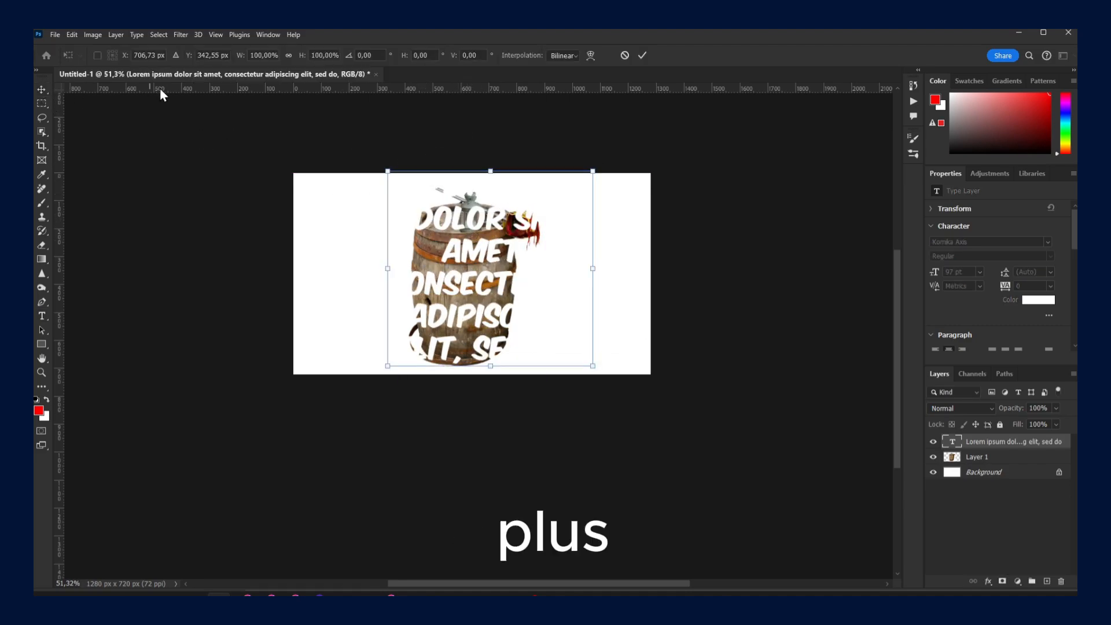
pyautogui.click(41, 89)
pyautogui.moveTo(508, 255); pyautogui.dragTo(509, 266)
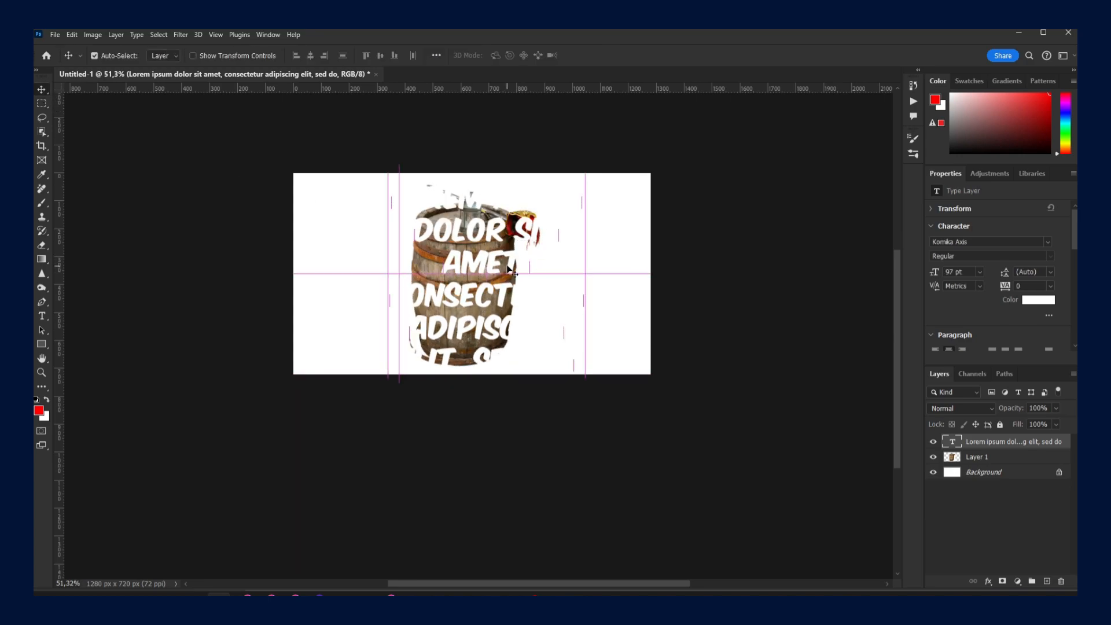
# Scale the text with Free Transform to about 46.8% width and 60.1% height so it fits the barrel's front
pyautogui.click(74, 33)
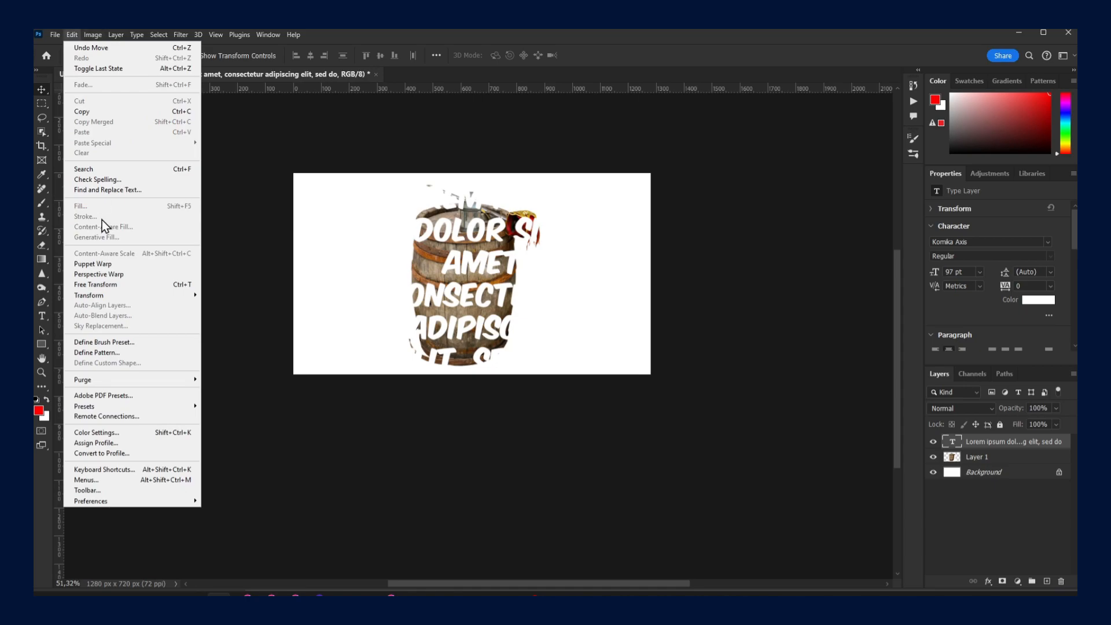
pyautogui.click(106, 286)
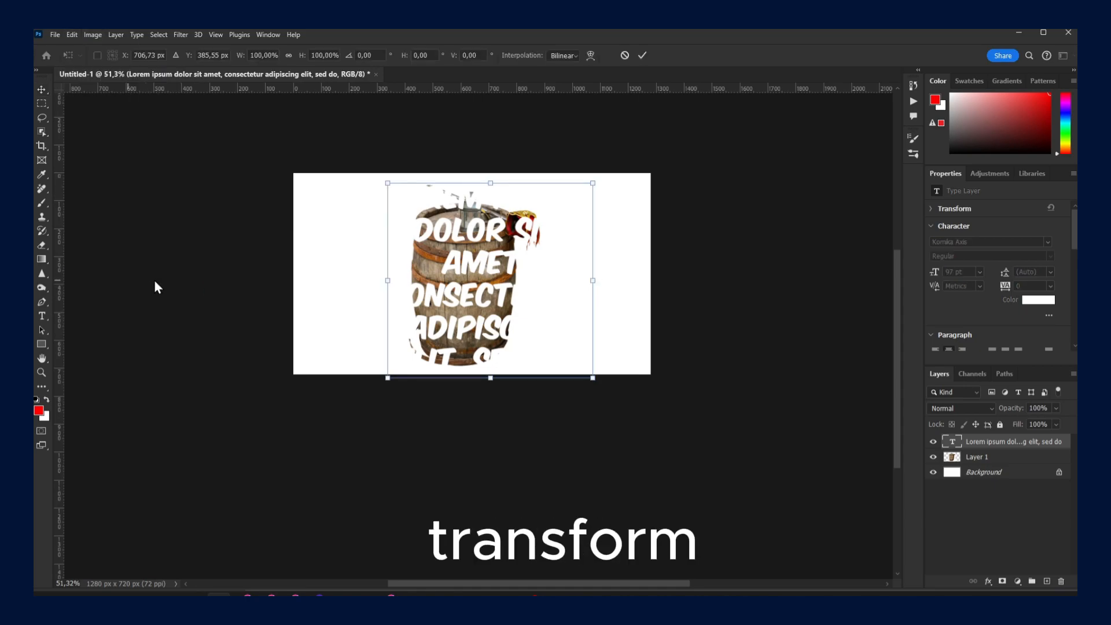
pyautogui.moveTo(388, 186); pyautogui.dragTo(456, 237)
pyautogui.moveTo(556, 274); pyautogui.dragTo(504, 254)
pyautogui.moveTo(542, 217); pyautogui.dragTo(504, 250)
pyautogui.moveTo(528, 296); pyautogui.dragTo(515, 296)
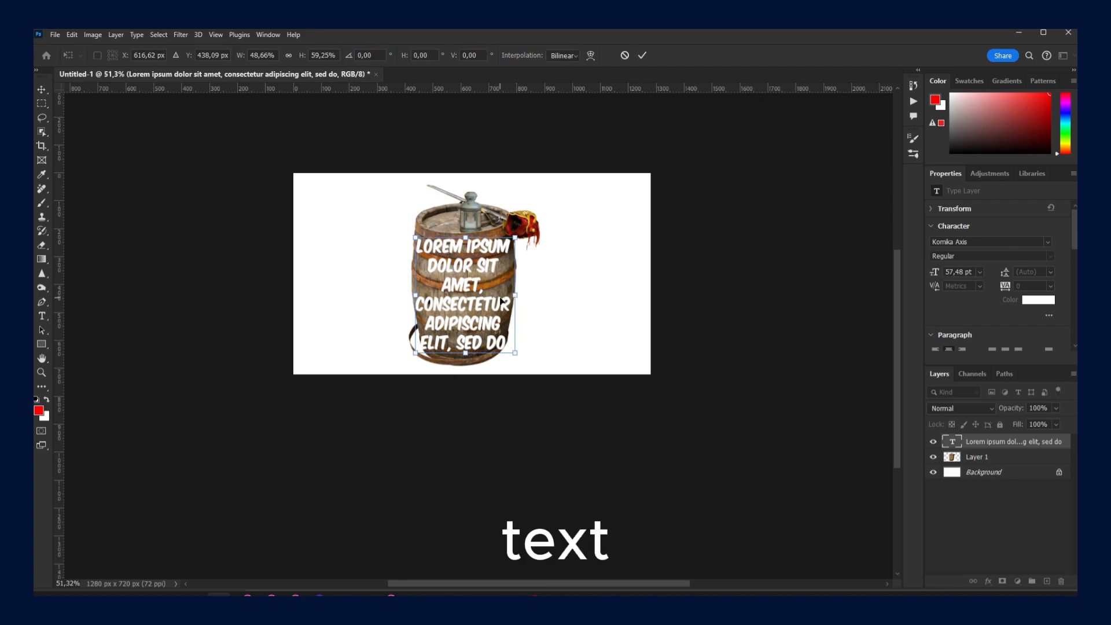
pyautogui.moveTo(415, 353); pyautogui.dragTo(419, 355)
# Warp the text with the Arch style at bend -23.8%, horizontal -0.1% and vertical -10.8%, and nudge it into place on the barrel
pyautogui.rightClick(478, 280)
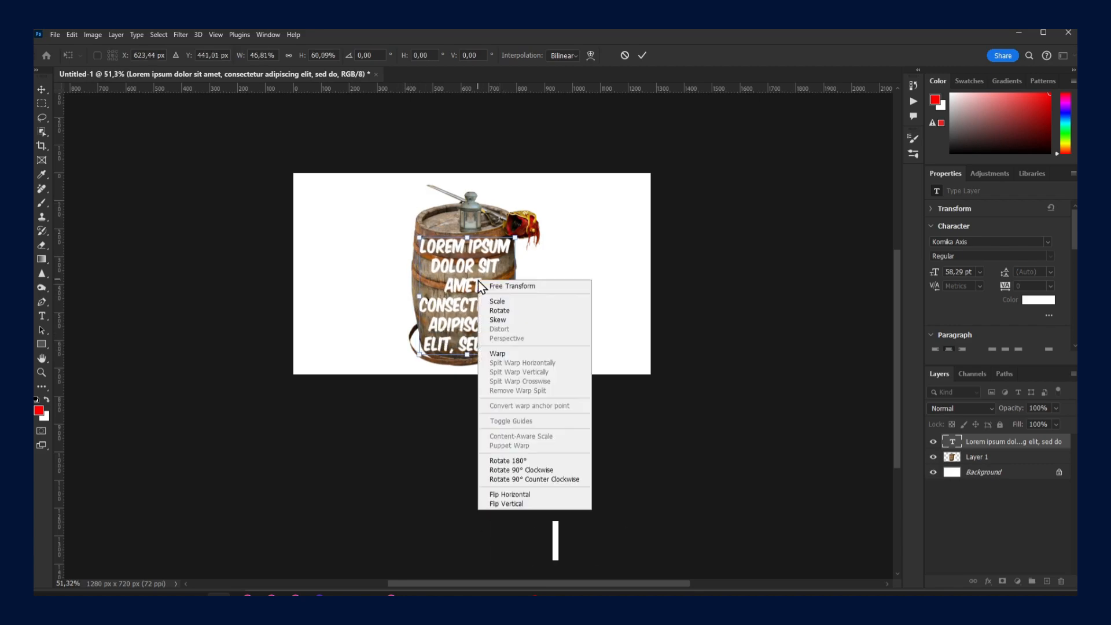
pyautogui.click(508, 346)
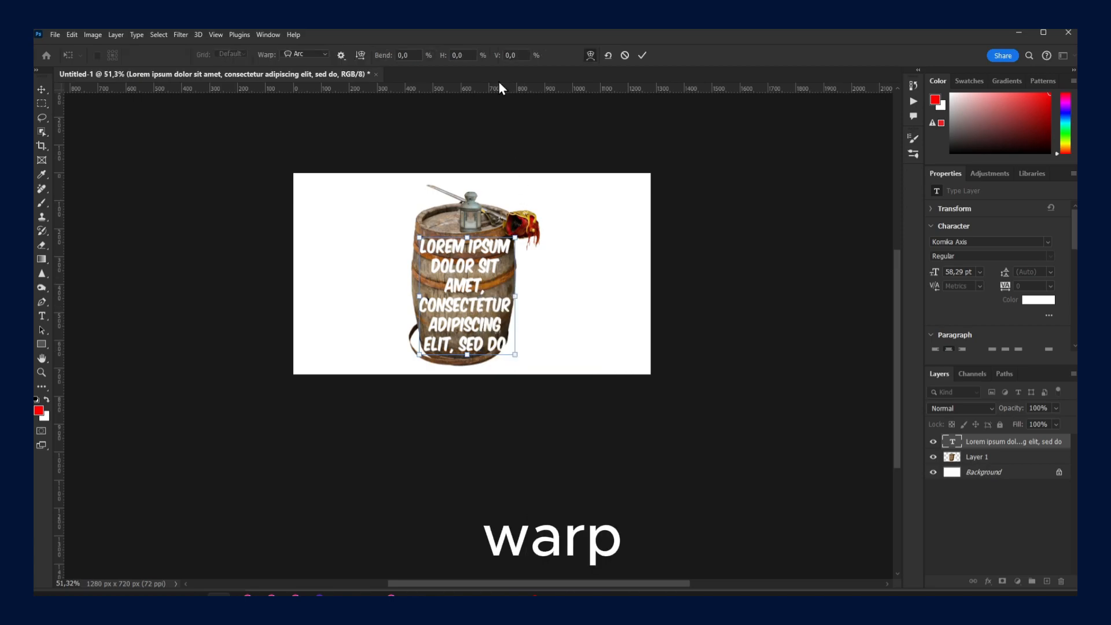
pyautogui.click(290, 57)
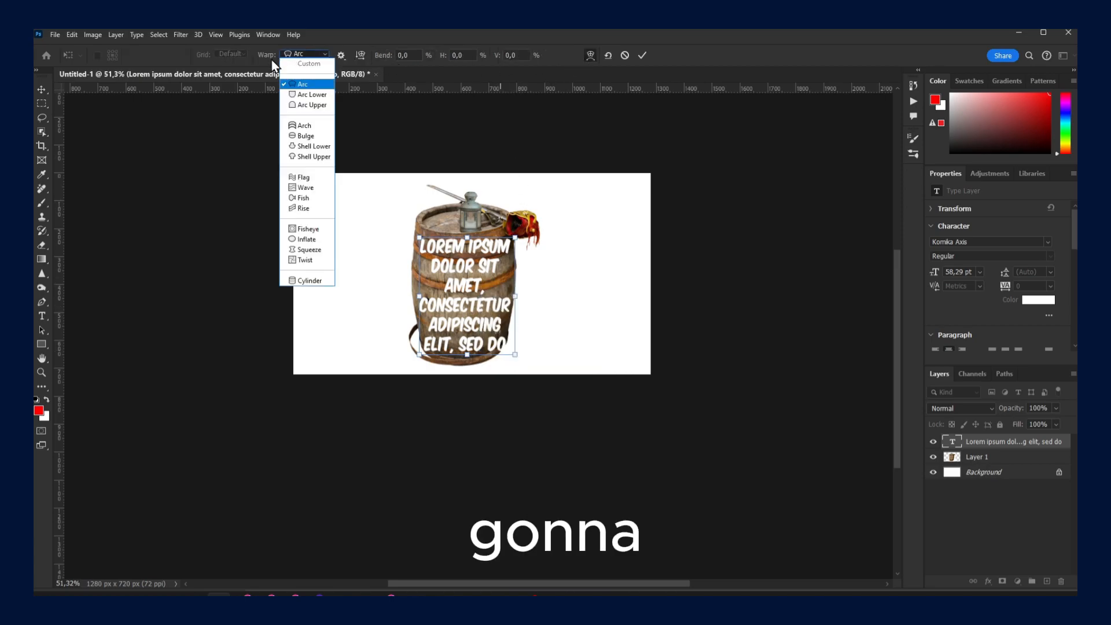
pyautogui.click(304, 126)
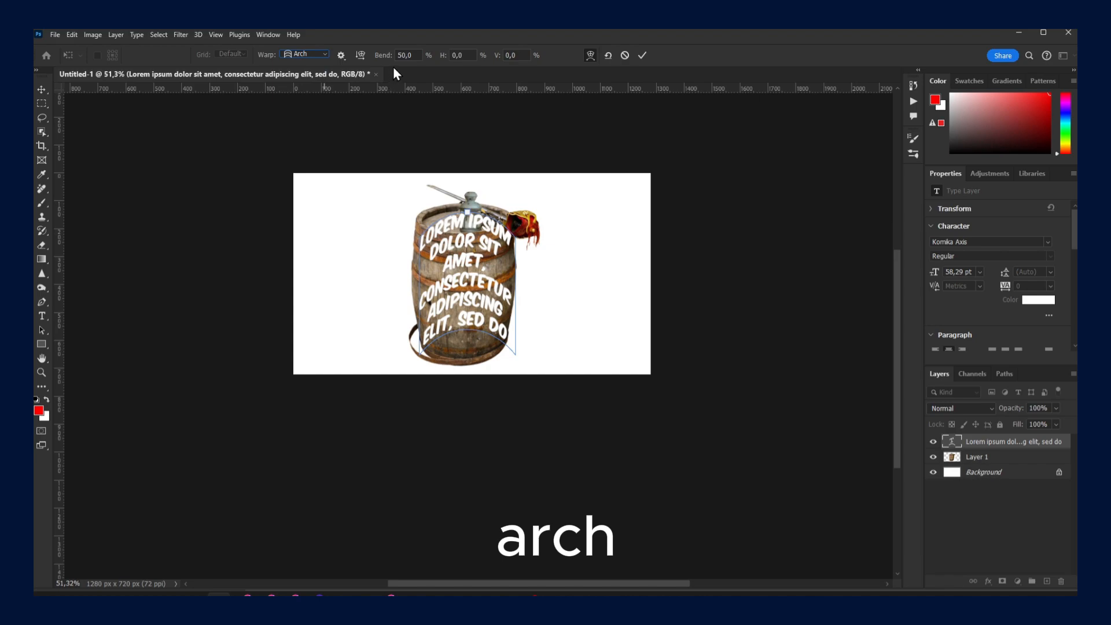
pyautogui.moveTo(382, 57); pyautogui.dragTo(51, 80)
pyautogui.moveTo(380, 56); pyautogui.dragTo(315, 65)
pyautogui.moveTo(443, 57)
pyautogui.mouseDown()
pyautogui.moveTo(443, 67)
pyautogui.moveTo(504, 55)
pyautogui.moveTo(438, 67)
pyautogui.mouseUp()
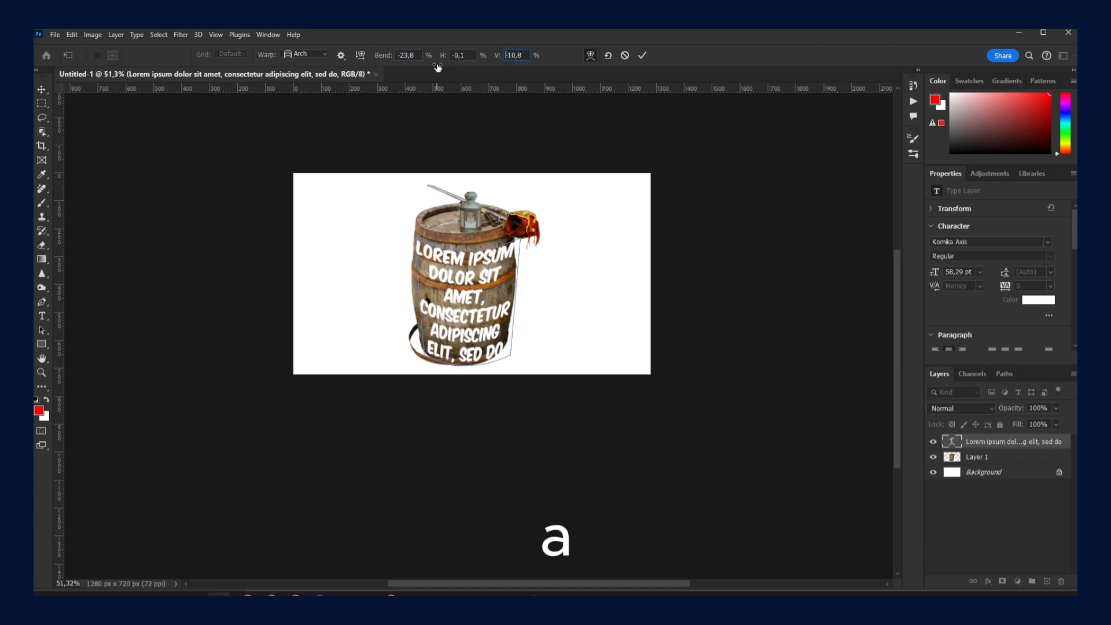
pyautogui.press('Return')
pyautogui.moveTo(470, 264); pyautogui.dragTo(471, 262)
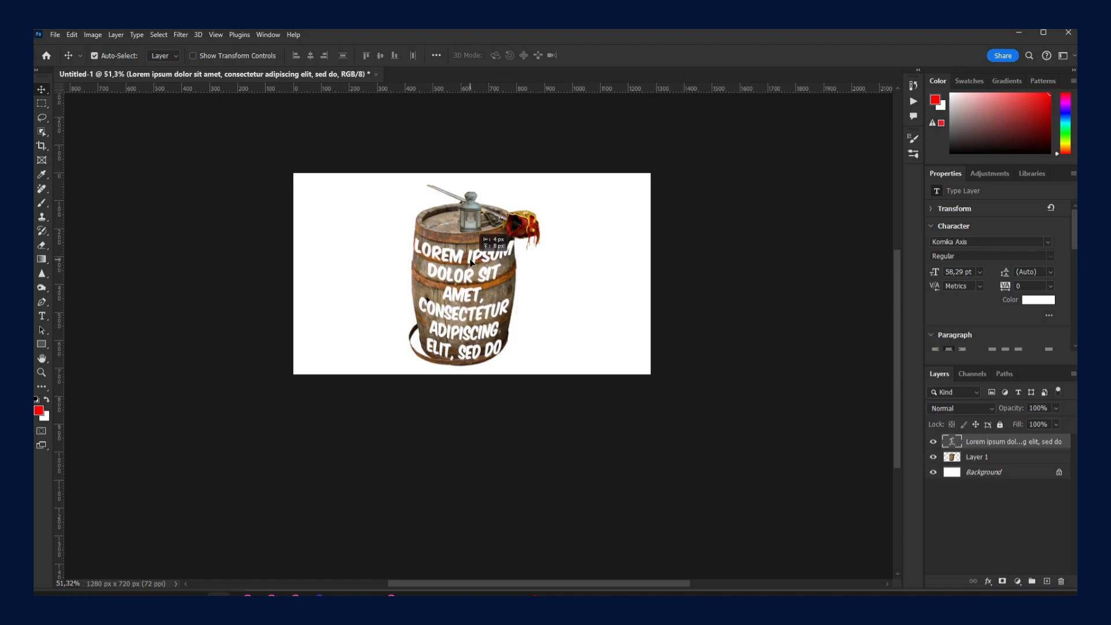
# Set the text layer's blend mode to Overlay, comparing it with modes such as Pin Light, Divide and Hard Mix
pyautogui.click(973, 410)
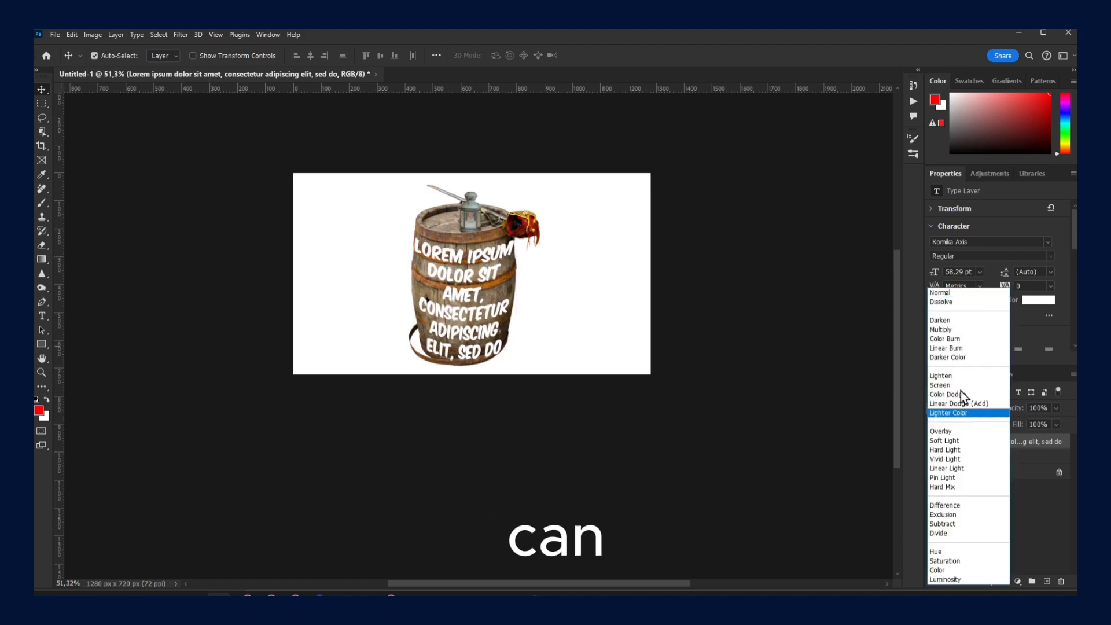
pyautogui.click(945, 431)
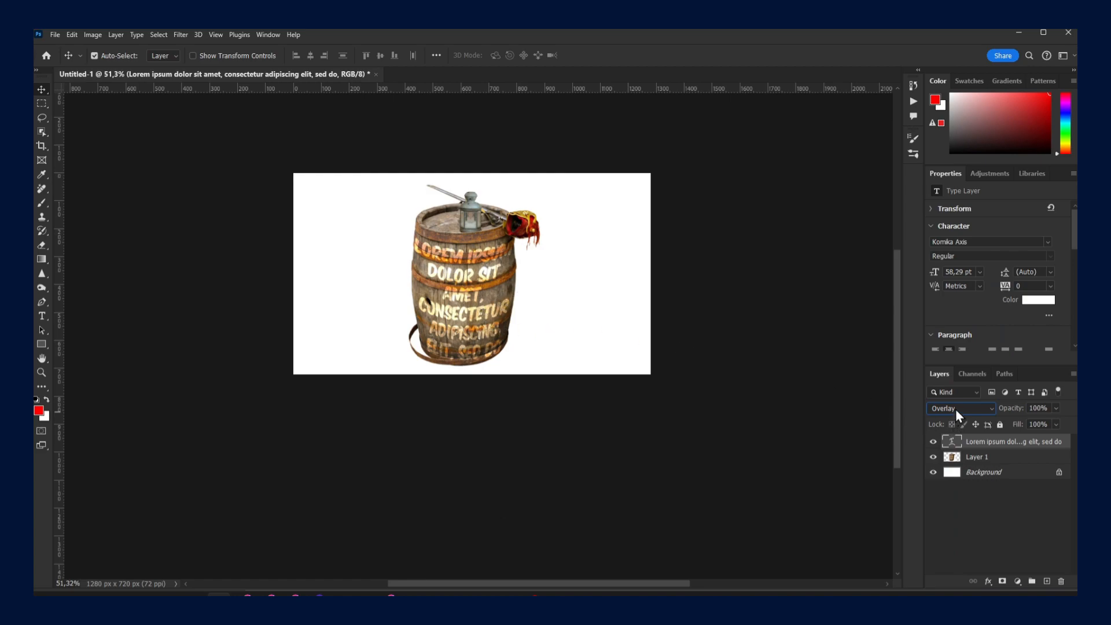
pyautogui.scroll(-1, 956, 409)
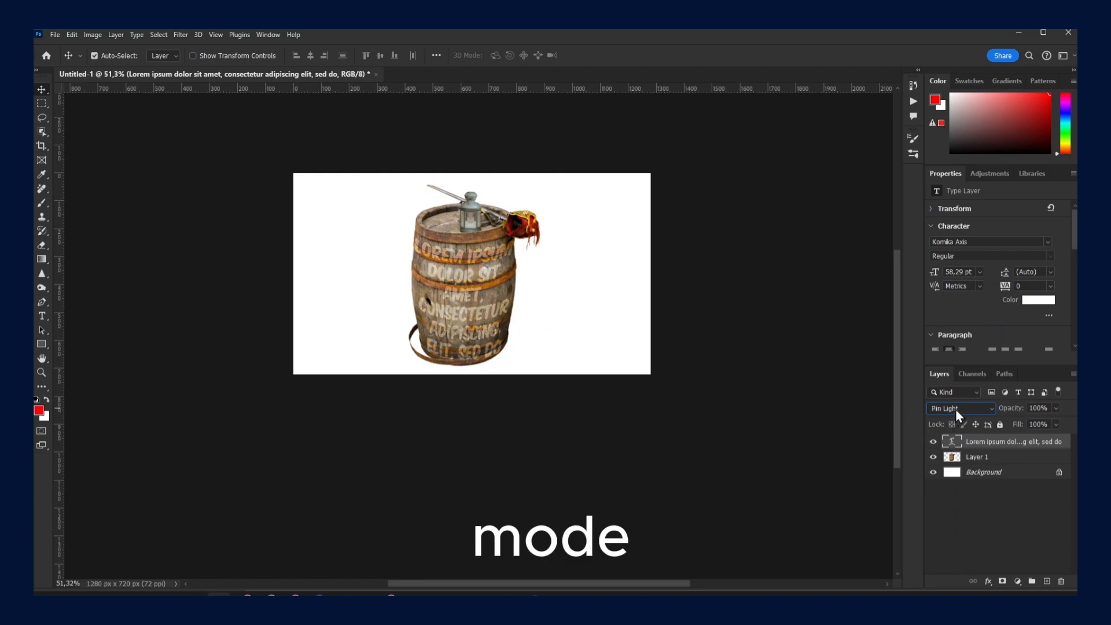
pyautogui.scroll(-1, 956, 409)
pyautogui.scroll(-1, 956, 409)
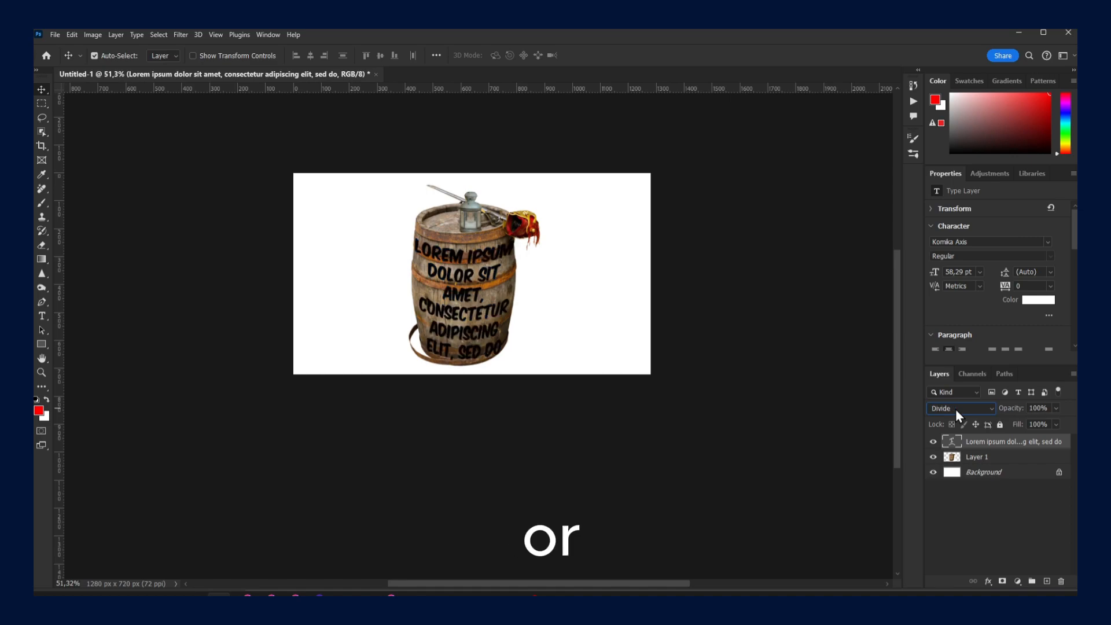
pyautogui.scroll(-1, 956, 408)
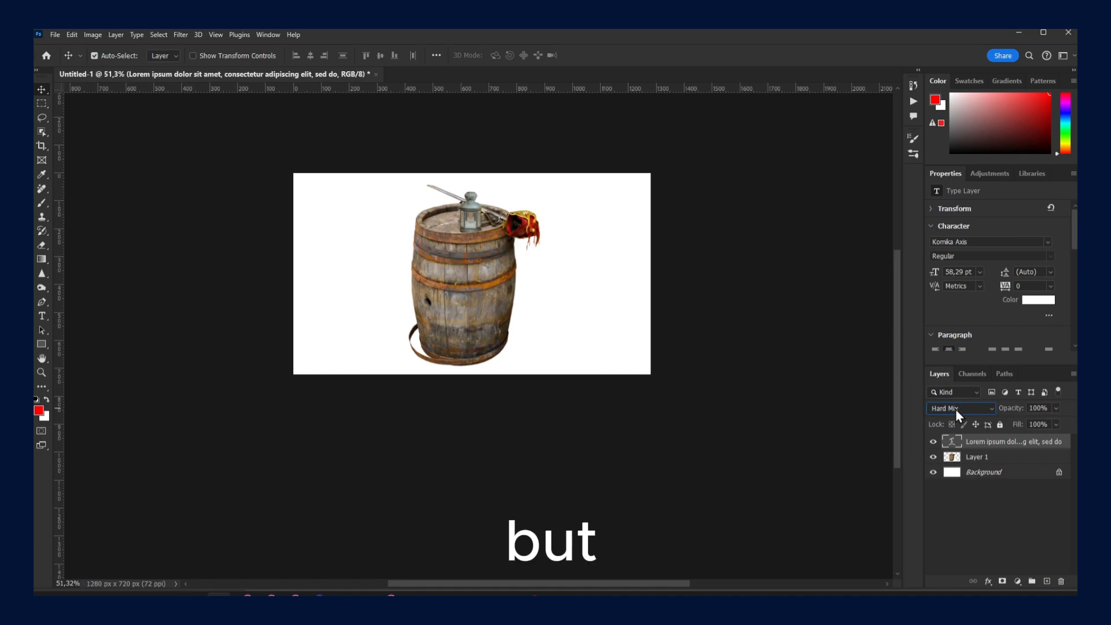
pyautogui.scroll(1, 956, 408)
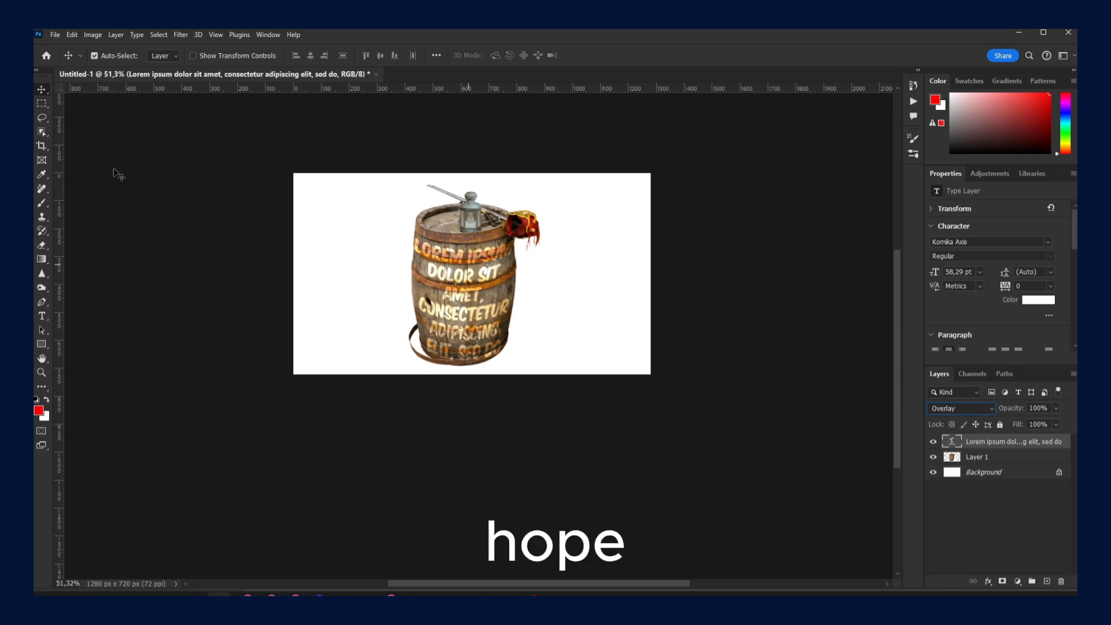
# Select all of the text on the barrel for editing and open its Warp Text settings
pyautogui.click(43, 316)
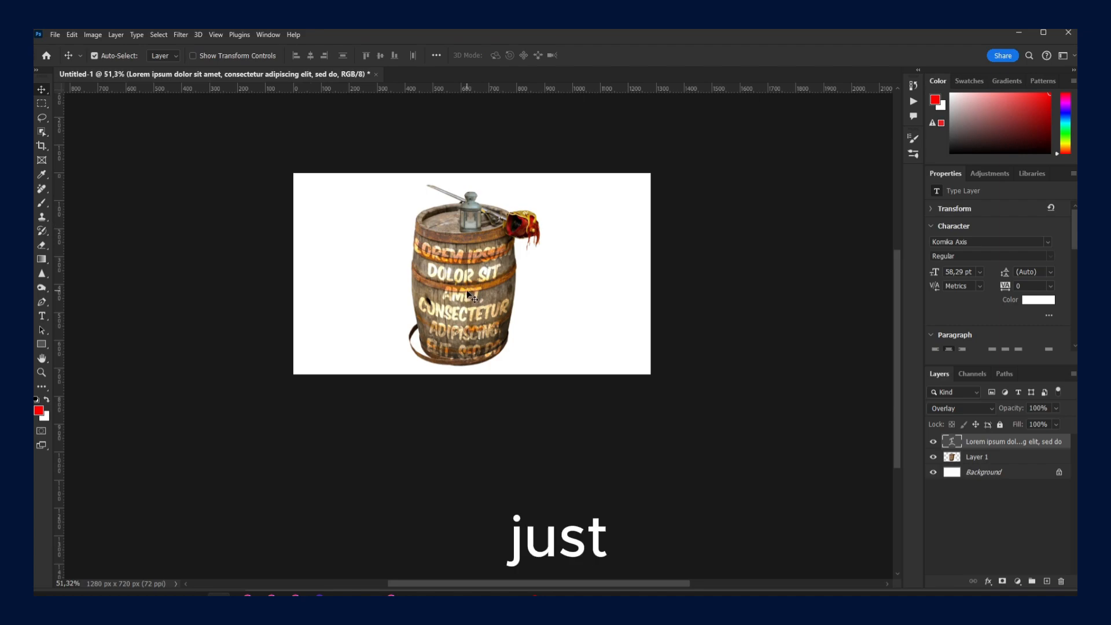
pyautogui.click(458, 253)
pyautogui.hotkey('ctrl', 'a')
pyautogui.click(465, 266)
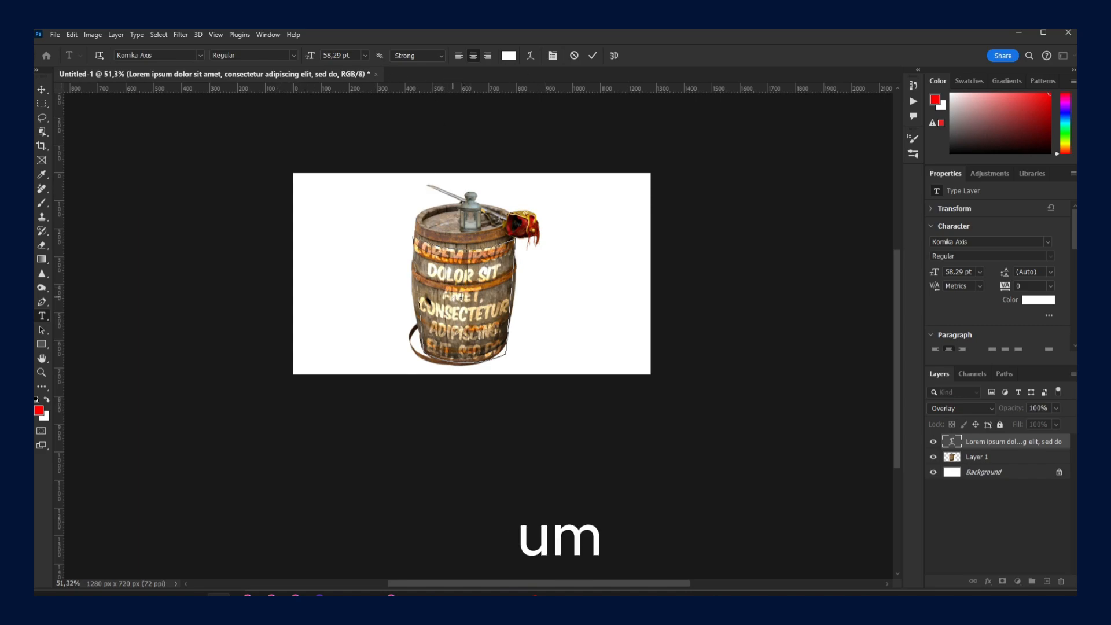
pyautogui.hotkey('ctrl', 'a')
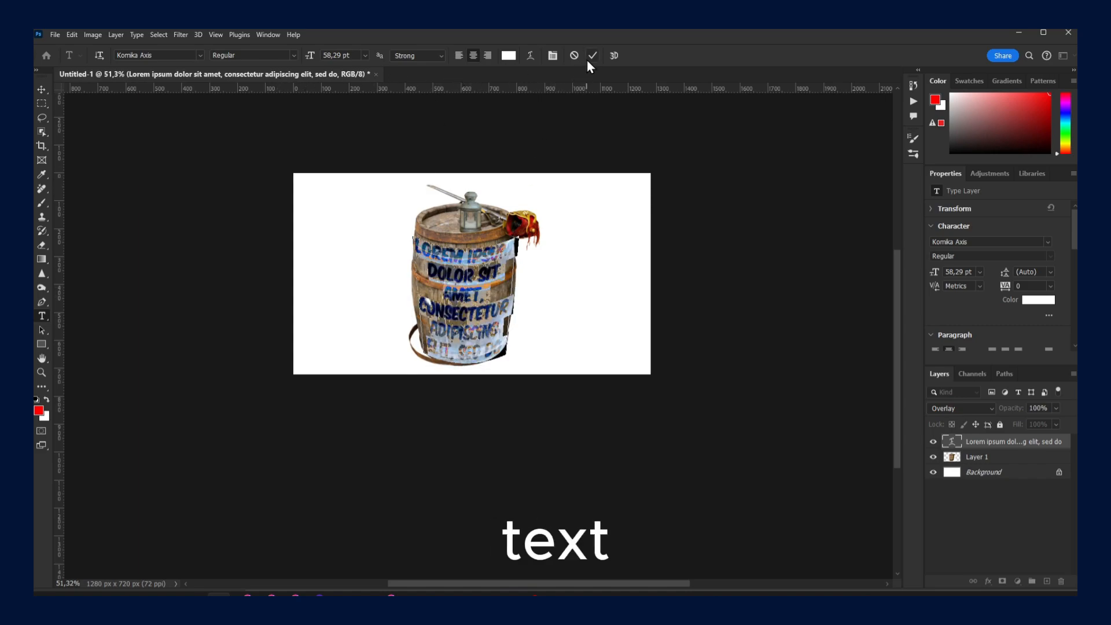
pyautogui.click(529, 55)
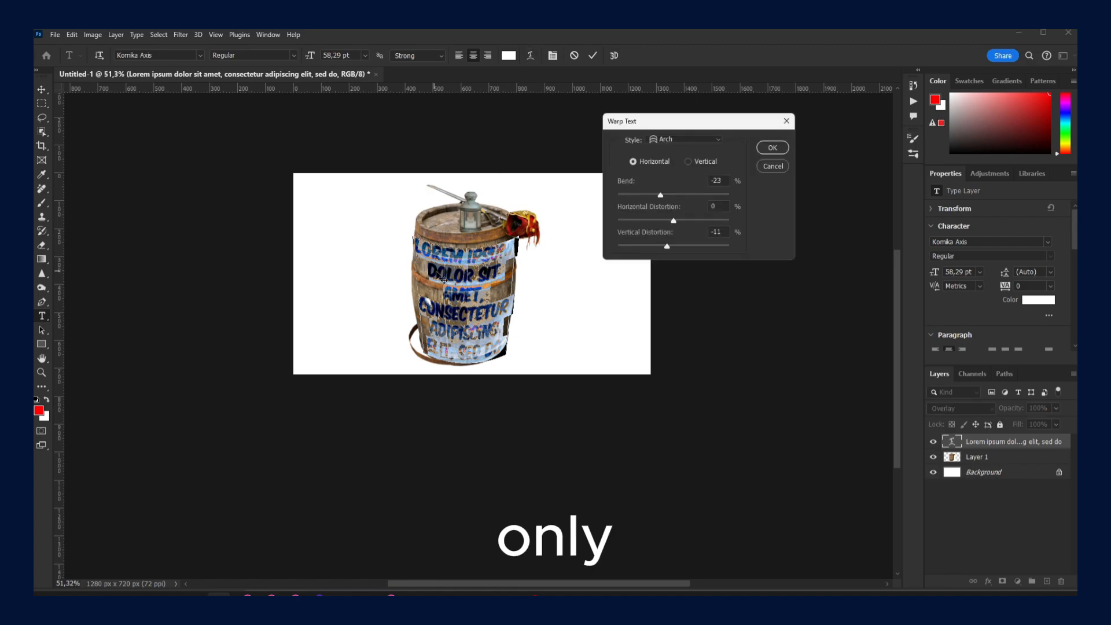
pyautogui.moveTo(660, 195); pyautogui.dragTo(660, 196)
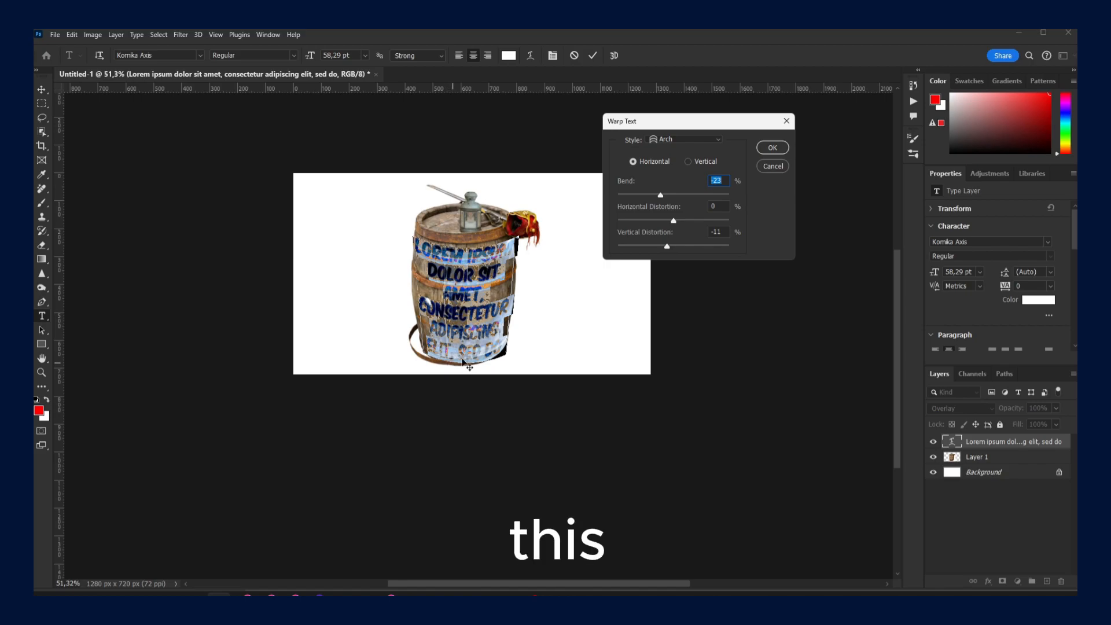
# Try the vertical orientation for the Arch warp, change the bend to -32% and restore the horizontal orientation
pyautogui.click(687, 162)
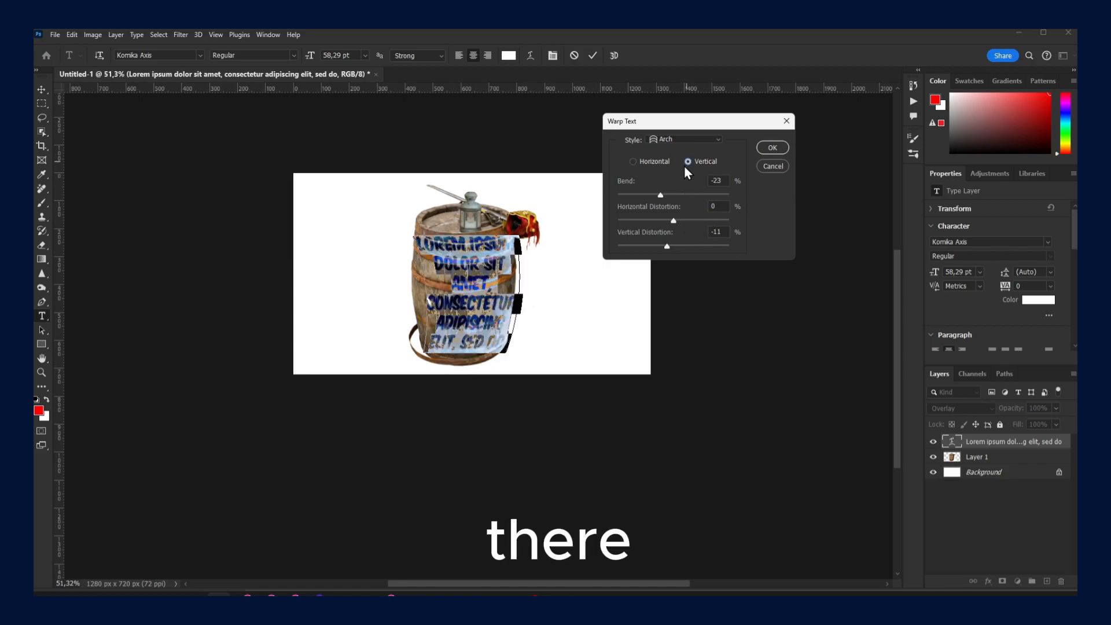
pyautogui.click(643, 163)
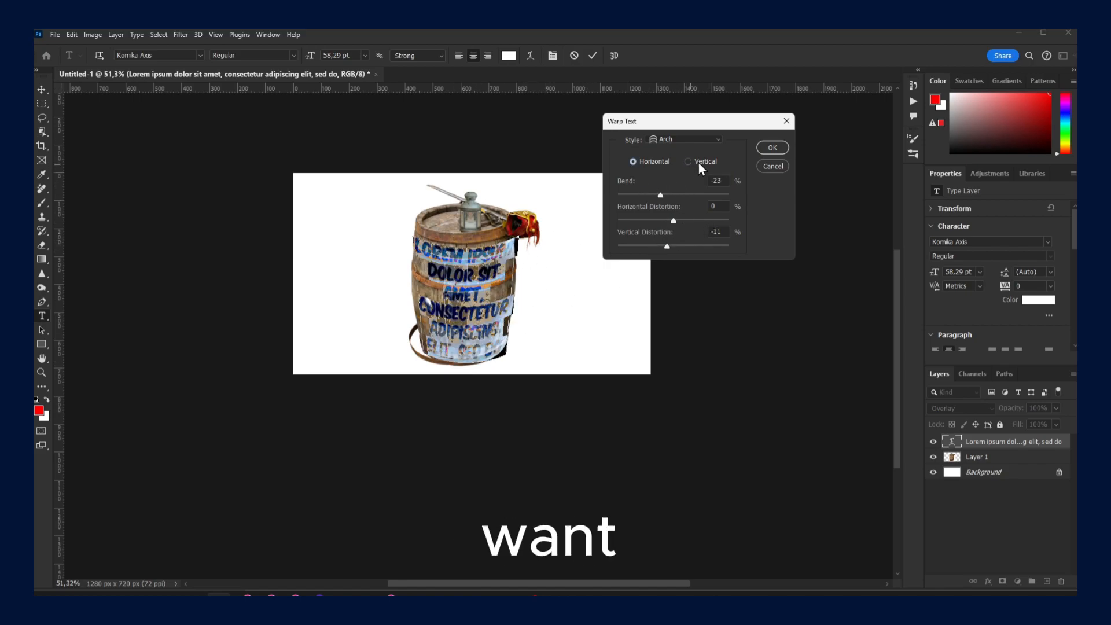
pyautogui.click(688, 162)
pyautogui.moveTo(661, 195)
pyautogui.mouseDown()
pyautogui.moveTo(641, 195)
pyautogui.moveTo(688, 197)
pyautogui.moveTo(655, 192)
pyautogui.mouseUp()
pyautogui.click(645, 162)
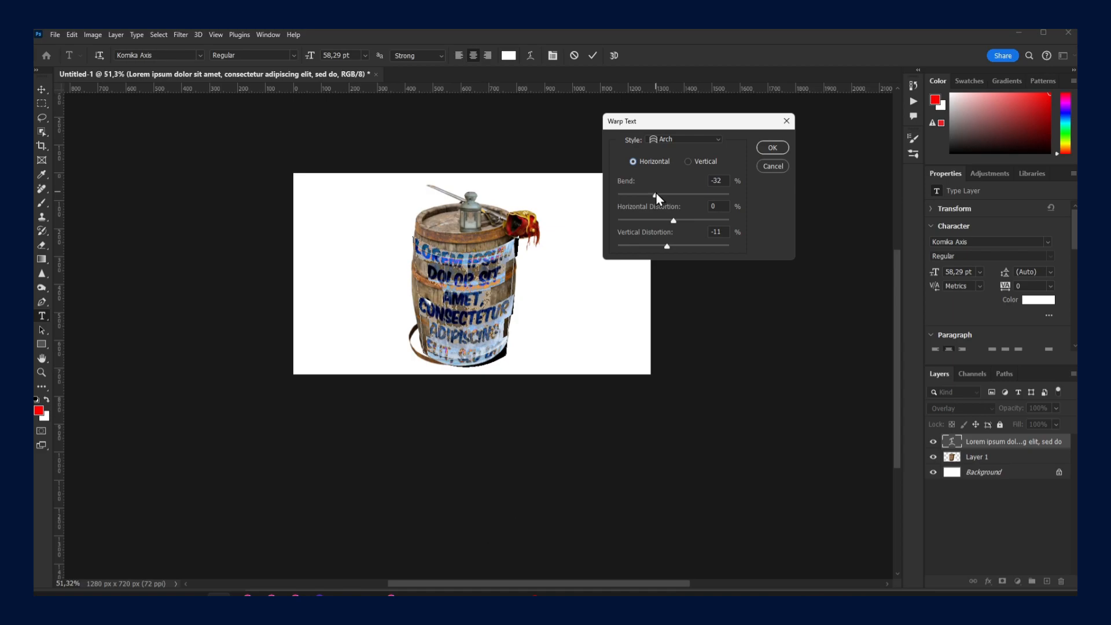
# Try the Arc warp style on the text with a bend of -16% and switch back to Arch
pyautogui.click(696, 139)
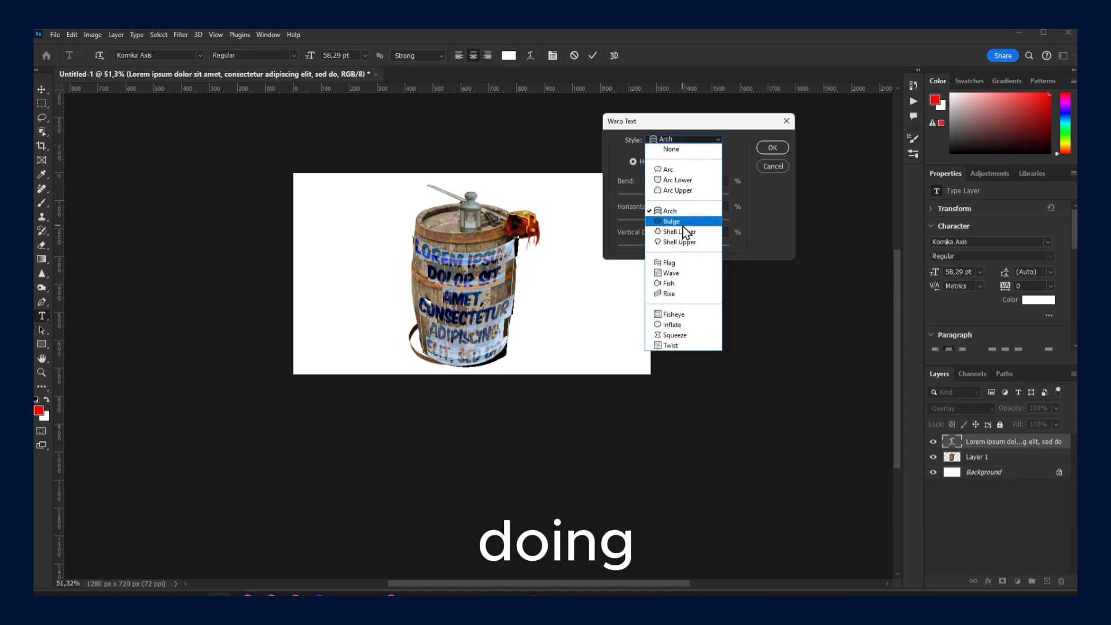
pyautogui.click(678, 173)
pyautogui.moveTo(661, 192)
pyautogui.mouseDown()
pyautogui.moveTo(685, 200)
pyautogui.moveTo(665, 199)
pyautogui.mouseUp()
pyautogui.click(673, 141)
pyautogui.click(677, 210)
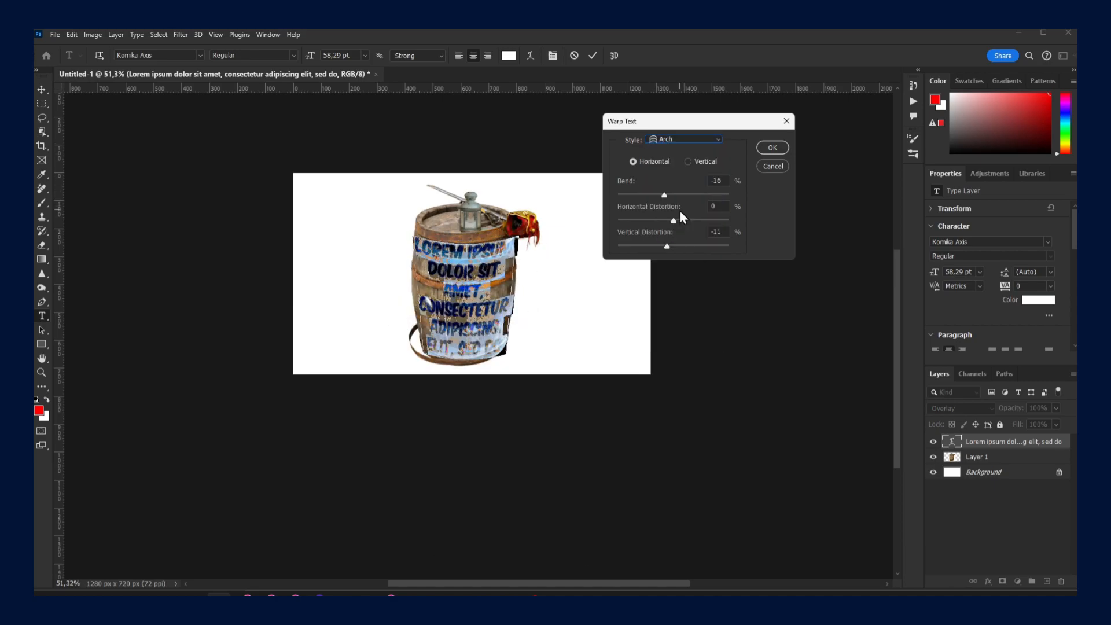
# Apply a horizontal Arch warp to the text with a bend of -35%, and commit the text edit
pyautogui.click(673, 141)
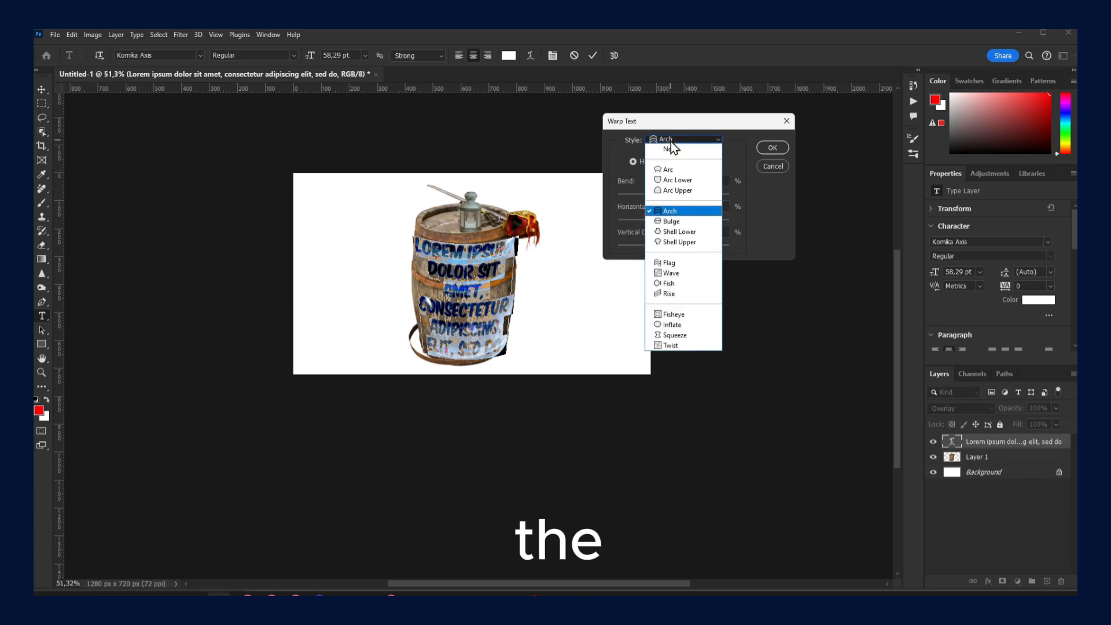
pyautogui.click(682, 208)
pyautogui.moveTo(678, 197); pyautogui.dragTo(655, 199)
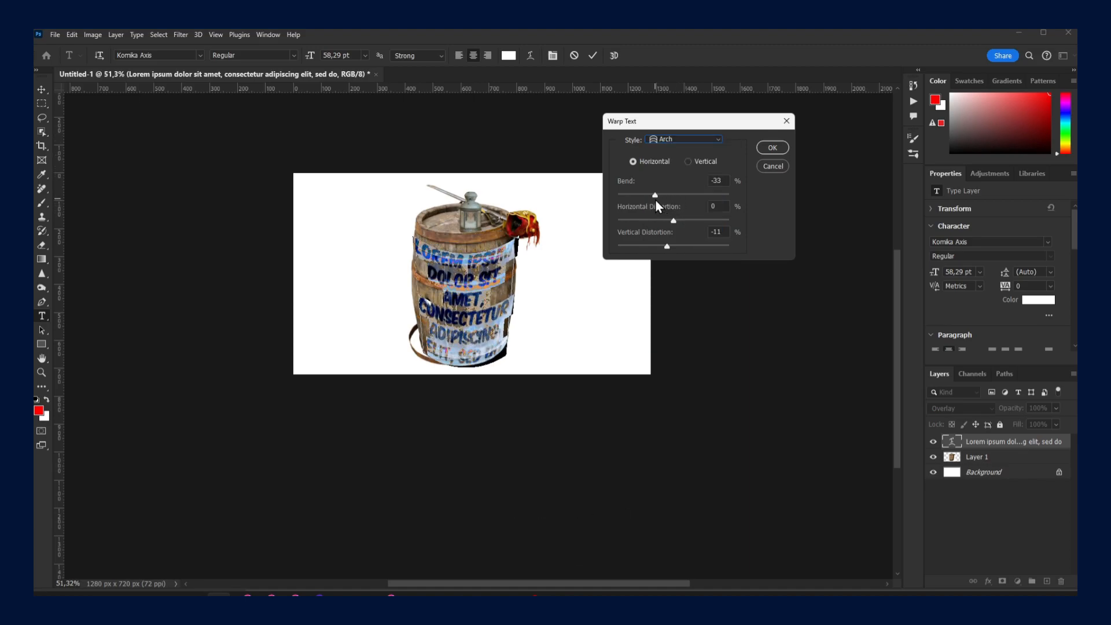
pyautogui.moveTo(667, 245); pyautogui.dragTo(667, 245)
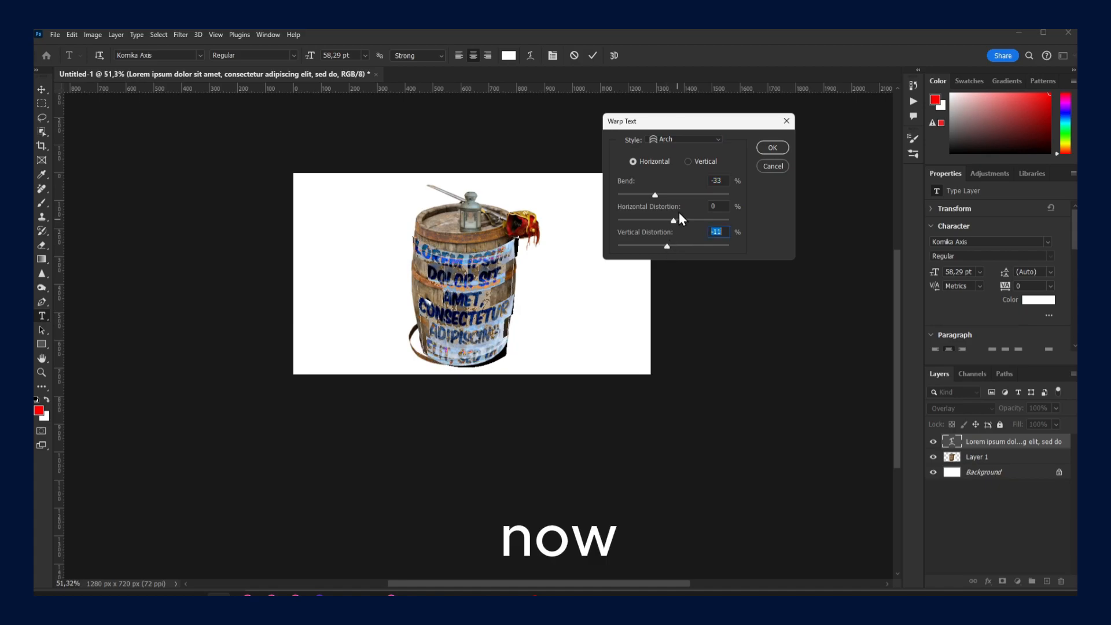
pyautogui.moveTo(657, 196); pyautogui.dragTo(657, 196)
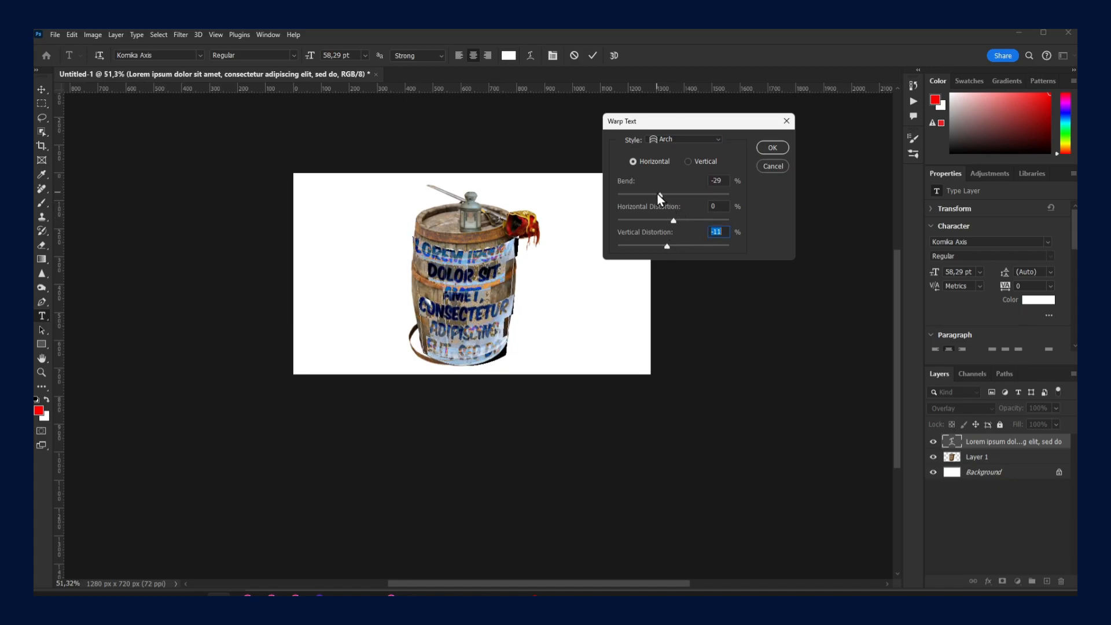
pyautogui.click(702, 140)
pyautogui.click(770, 158)
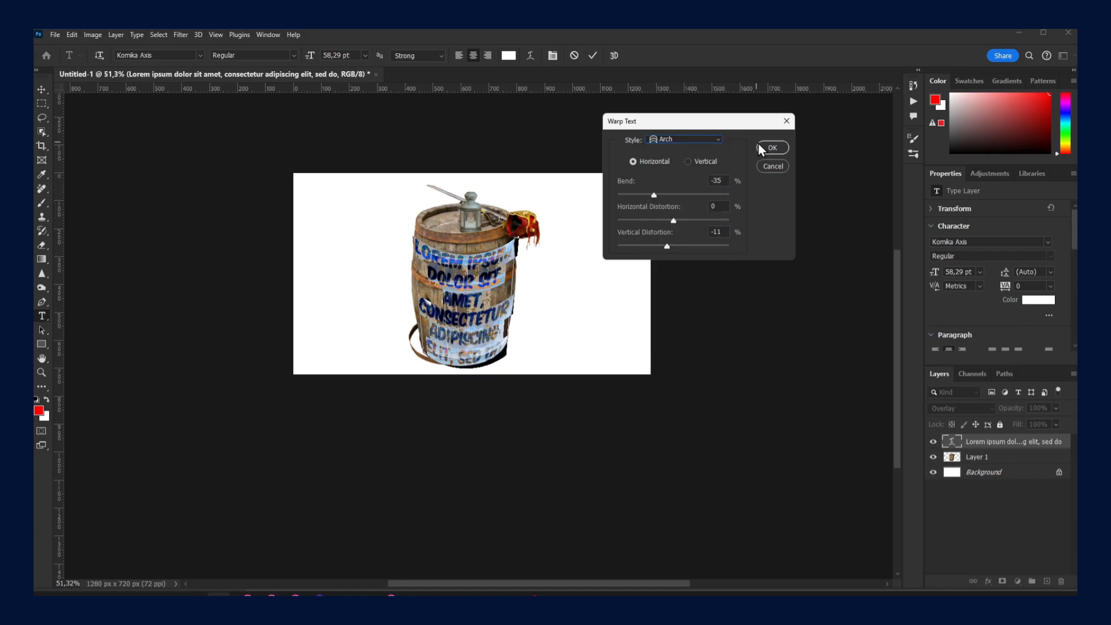
pyautogui.click(758, 147)
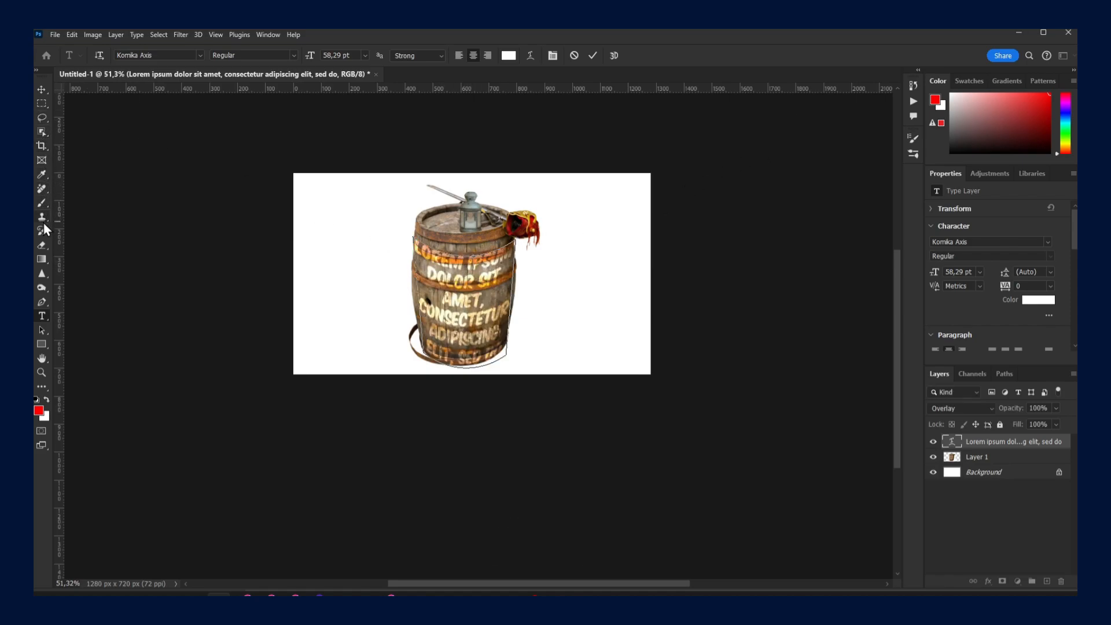
pyautogui.click(44, 128)
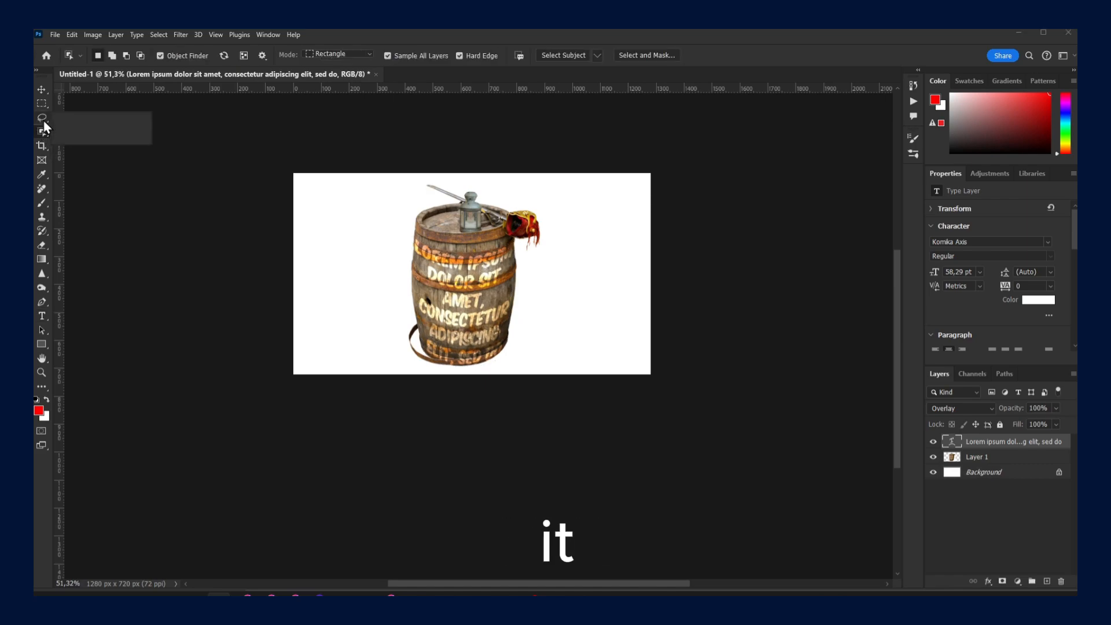
pyautogui.click(43, 118)
pyautogui.click(48, 105)
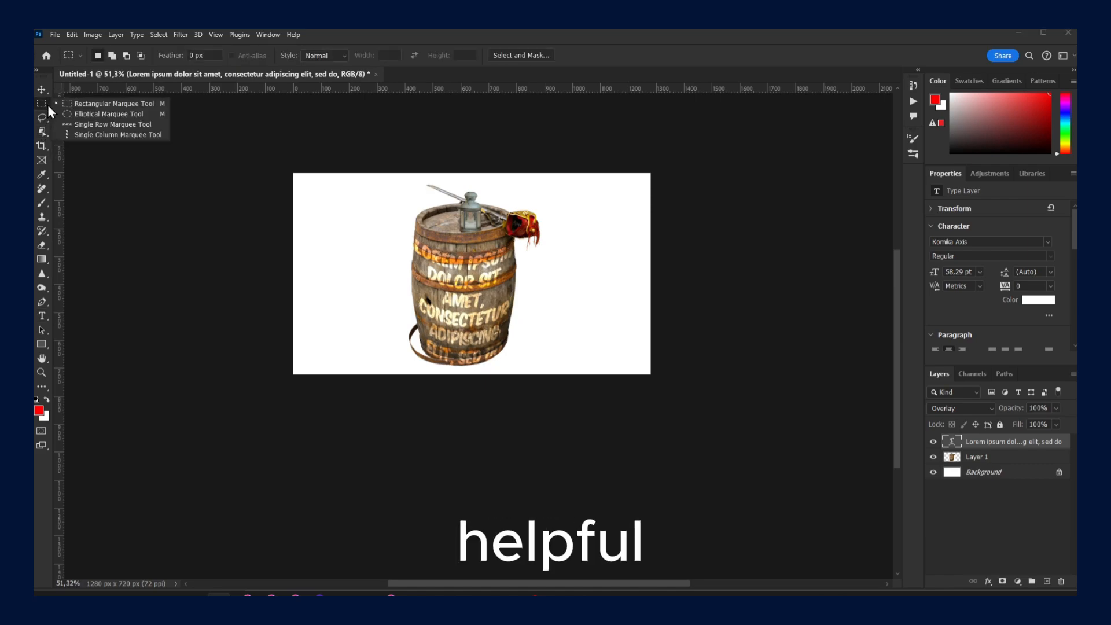
pyautogui.click(43, 91)
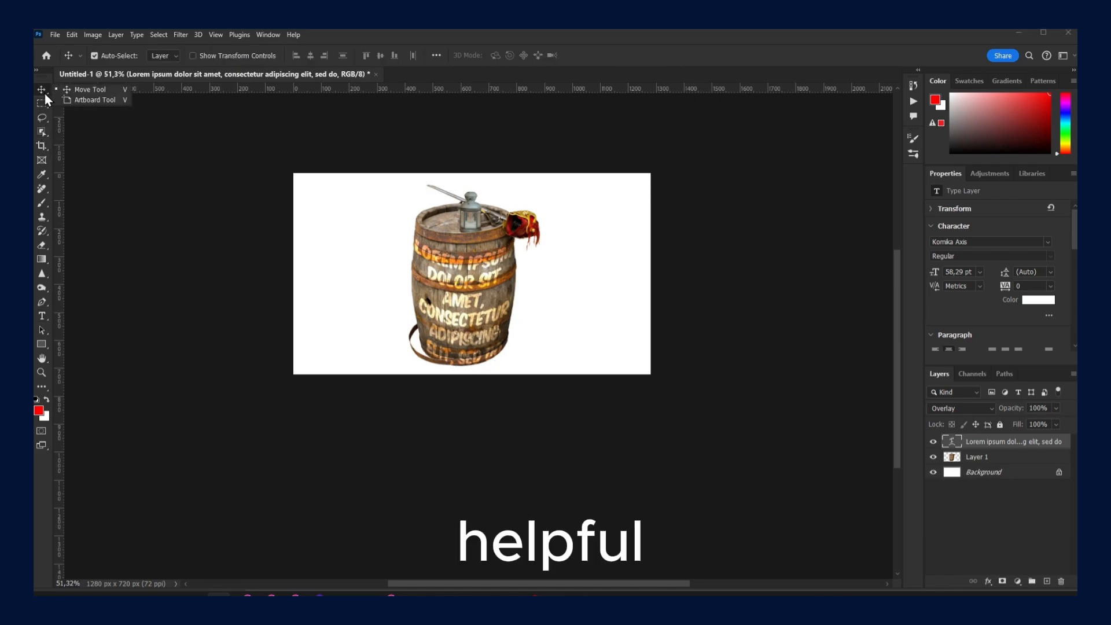
pyautogui.click(42, 301)
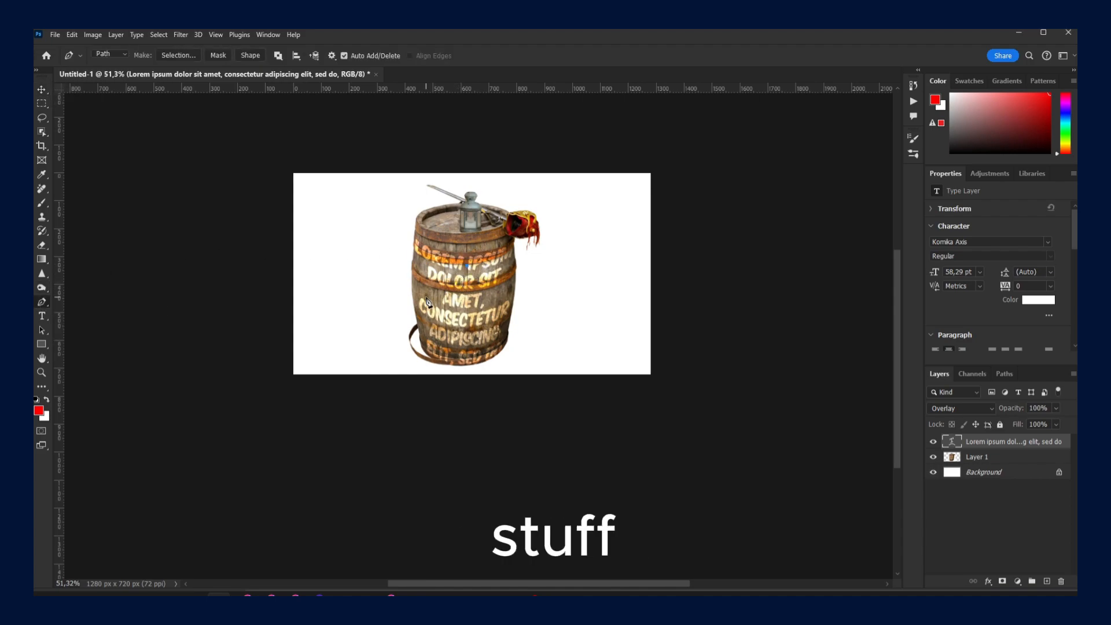
# Resize the warped text to fit the barrel by stretching its bounding box, giving a font size of 58.75 pt
pyautogui.press('v')
pyautogui.press('t')
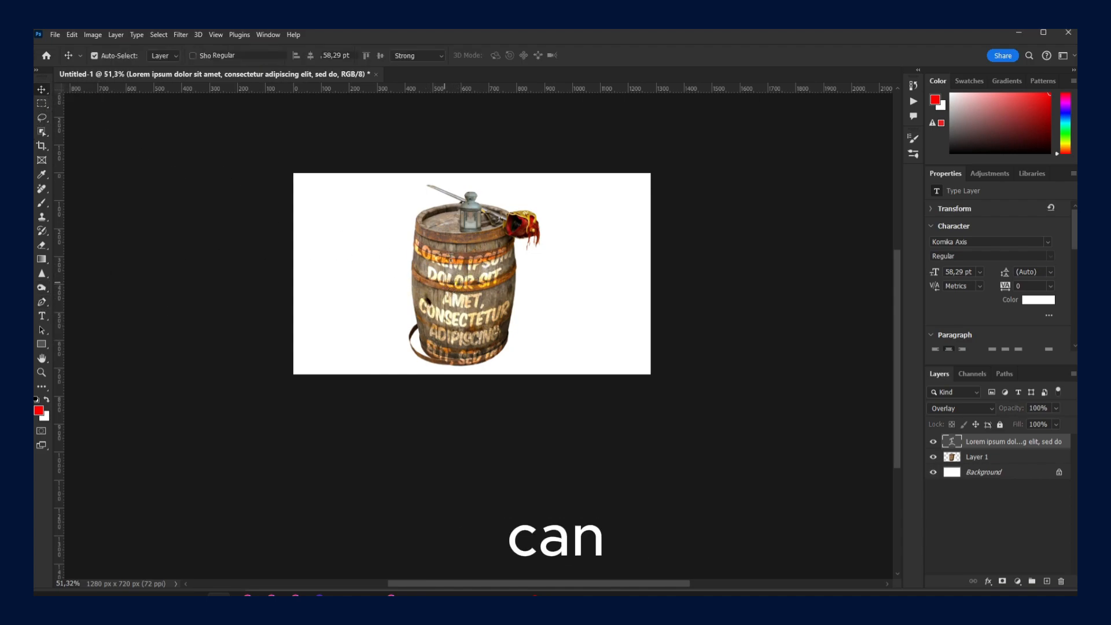
pyautogui.click(449, 288)
pyautogui.moveTo(412, 236); pyautogui.dragTo(415, 228)
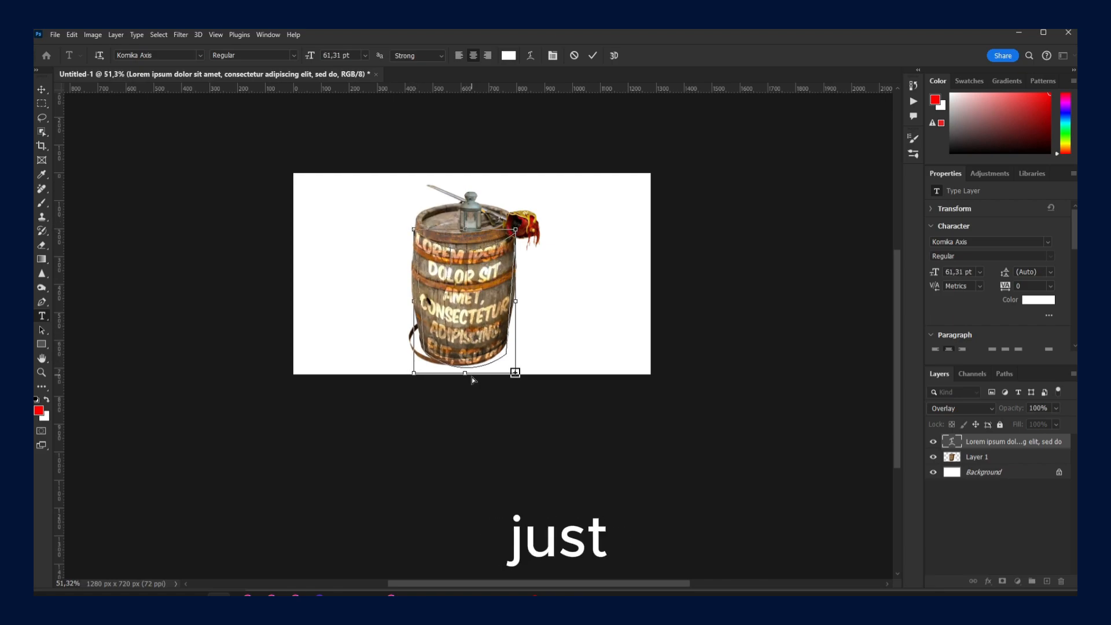
pyautogui.moveTo(466, 378); pyautogui.dragTo(461, 371)
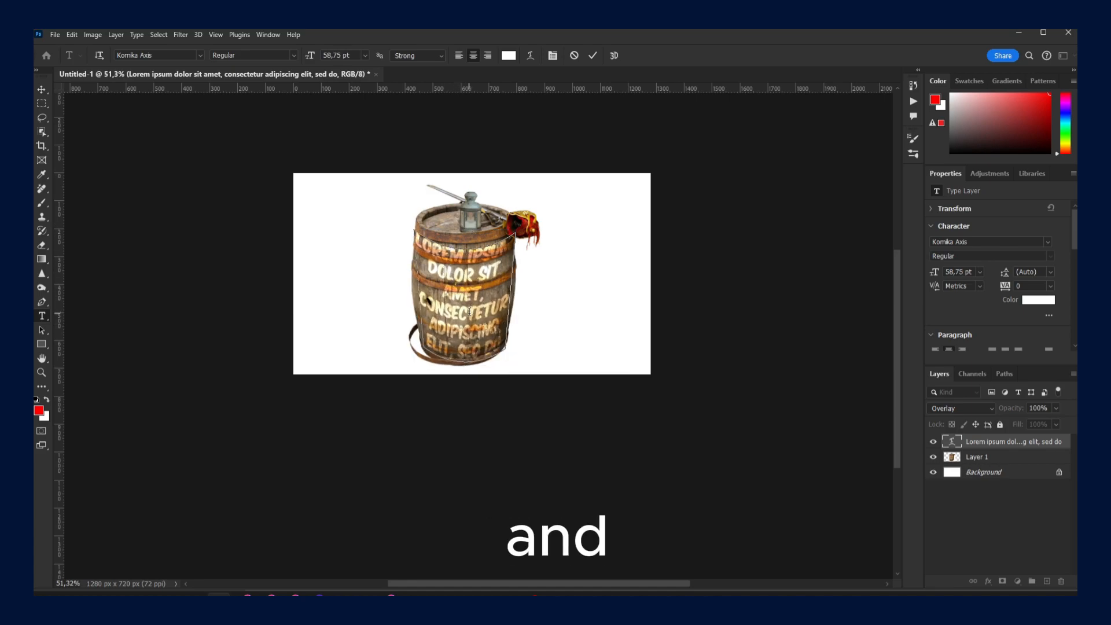
# Right-align the text and preview other fonts such as Gill Sans Ultra Bold and Imprint MT Shadow before restoring Komika Axis
pyautogui.click(488, 56)
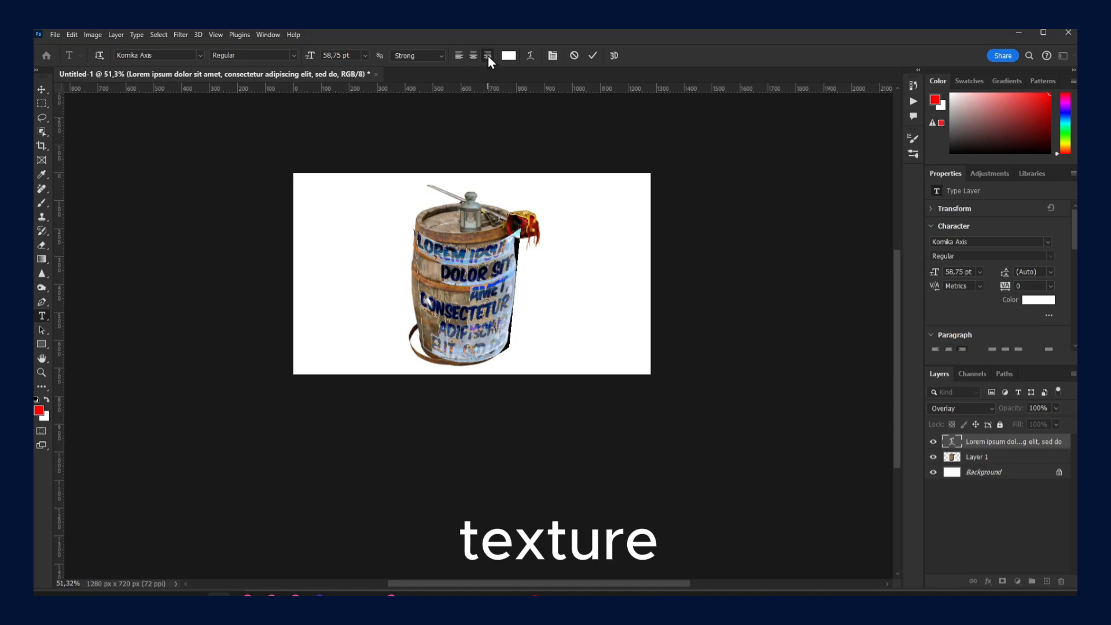
pyautogui.click(468, 285)
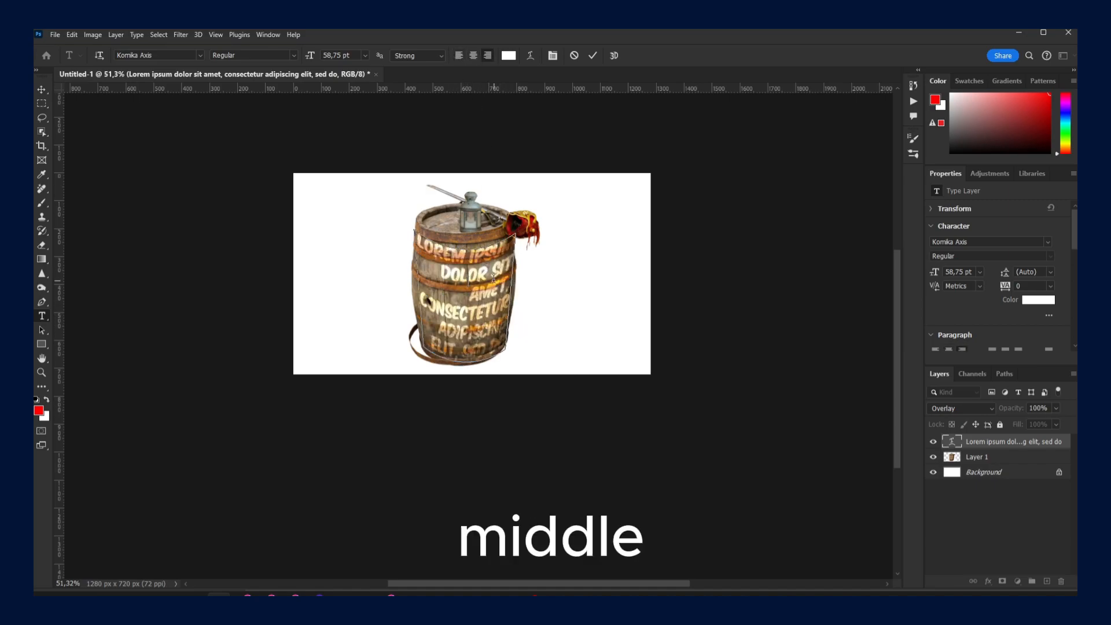
pyautogui.click(201, 55)
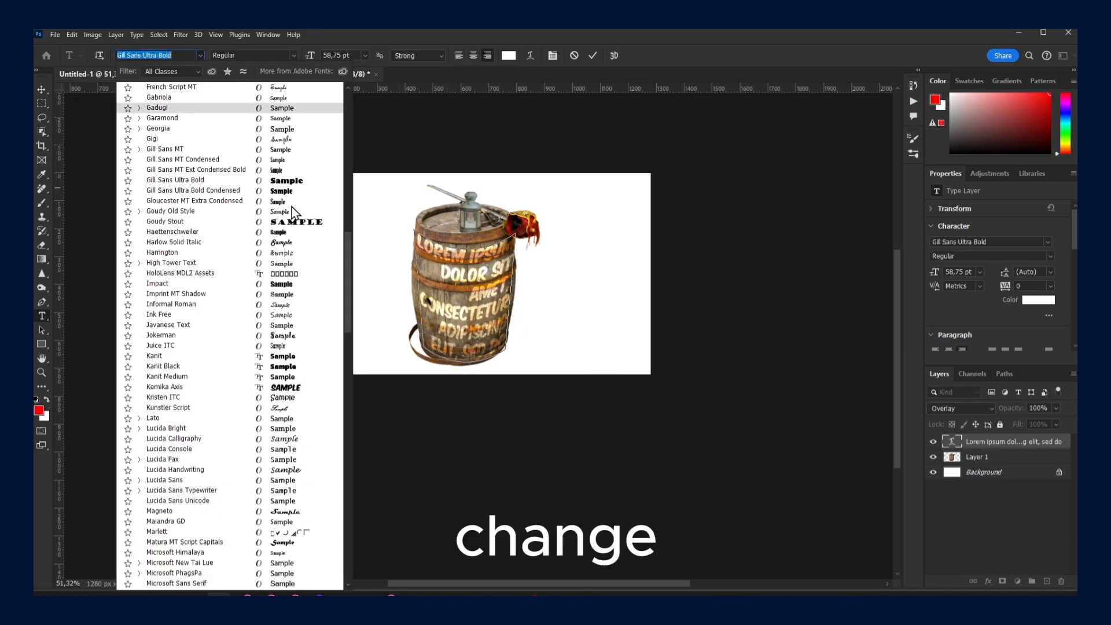
pyautogui.click(164, 386)
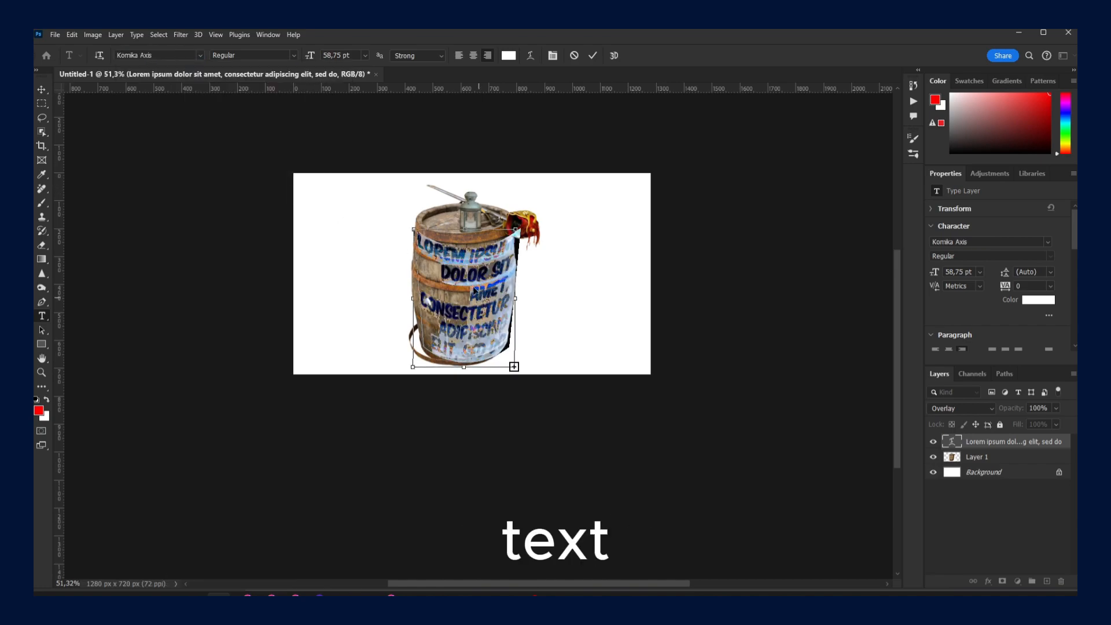
pyautogui.click(201, 55)
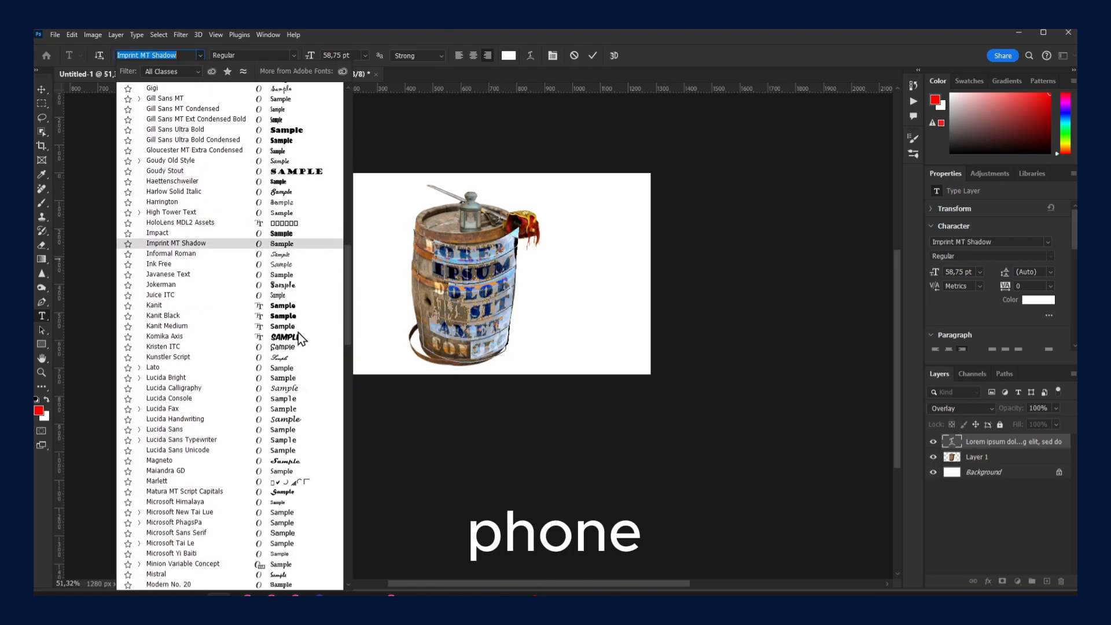
pyautogui.click(165, 337)
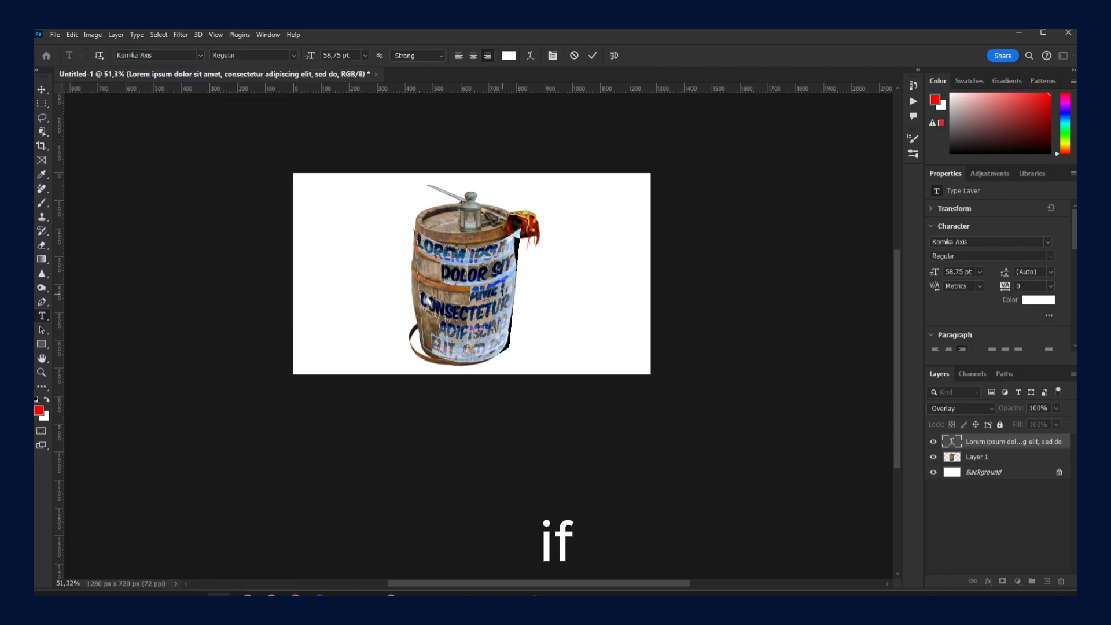
pyautogui.hotkey('ctrl', 'h')
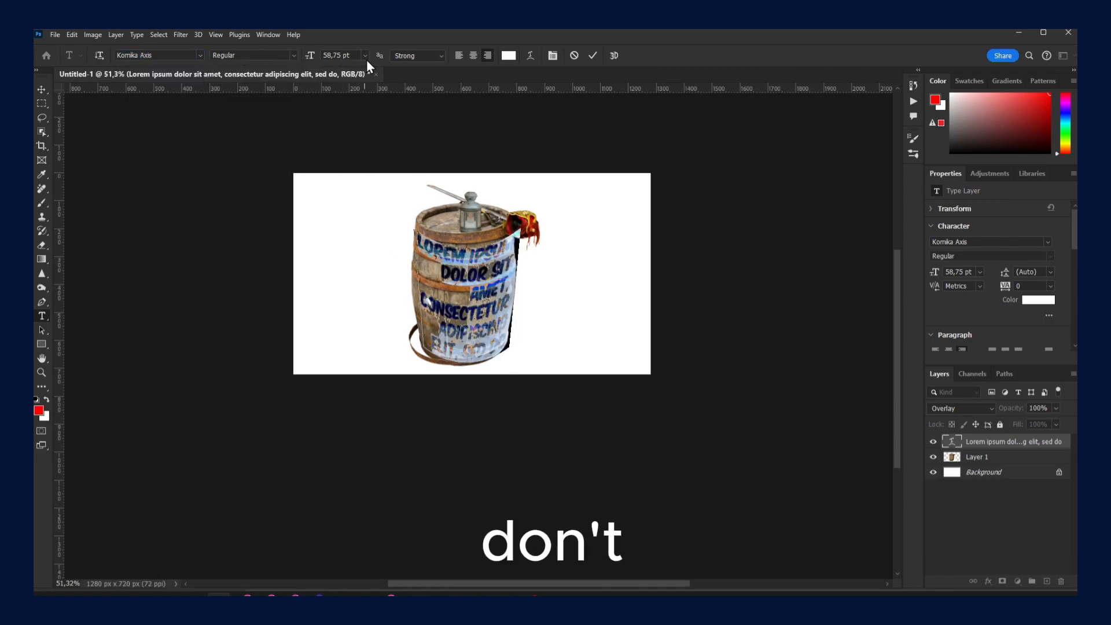
# Set the text's anti-aliasing to None and reconfirm its Arch warp with the -35% bend
pyautogui.click(404, 56)
pyautogui.click(410, 75)
pyautogui.click(408, 57)
pyautogui.click(414, 66)
pyautogui.click(531, 55)
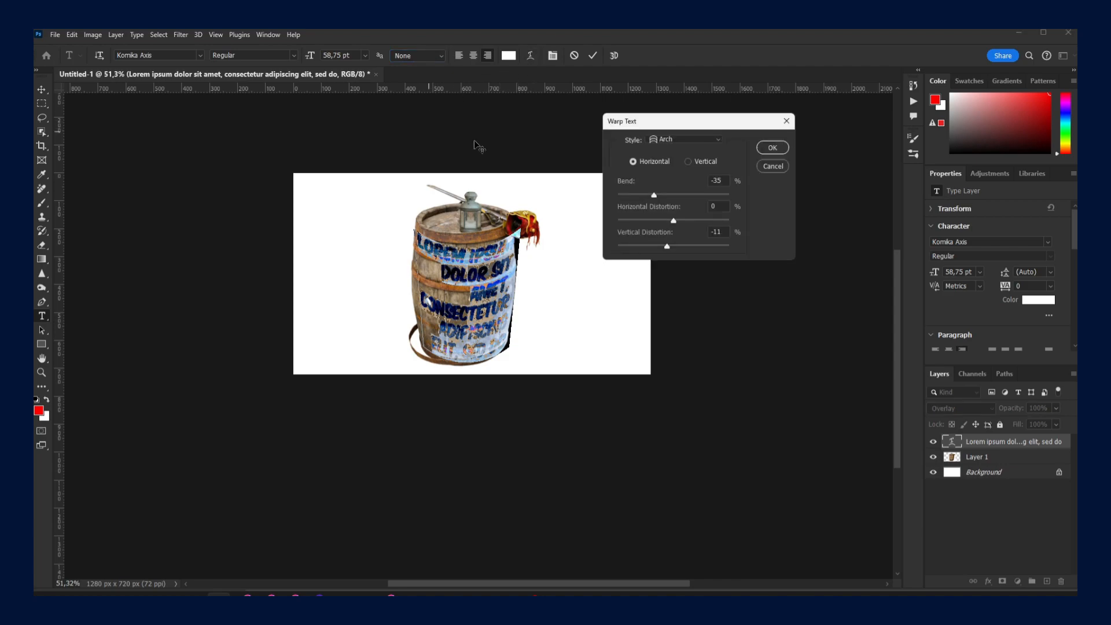
pyautogui.click(689, 141)
pyautogui.click(724, 120)
pyautogui.click(772, 148)
# Try center and left alignment on the text and return it to right alignment
pyautogui.click(470, 58)
pyautogui.click(461, 56)
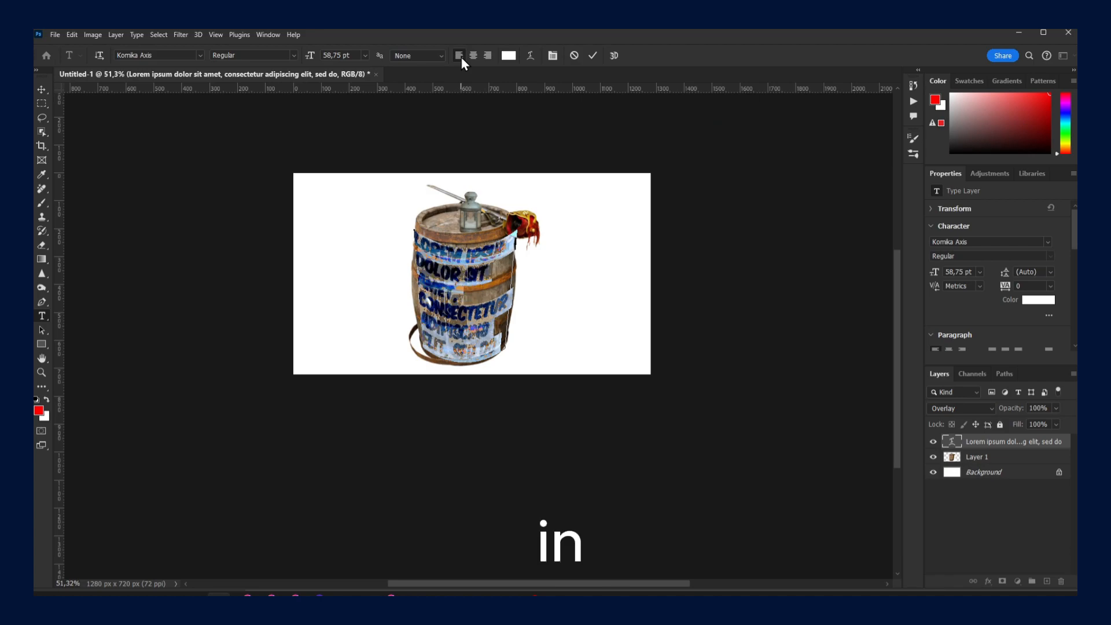
pyautogui.click(486, 57)
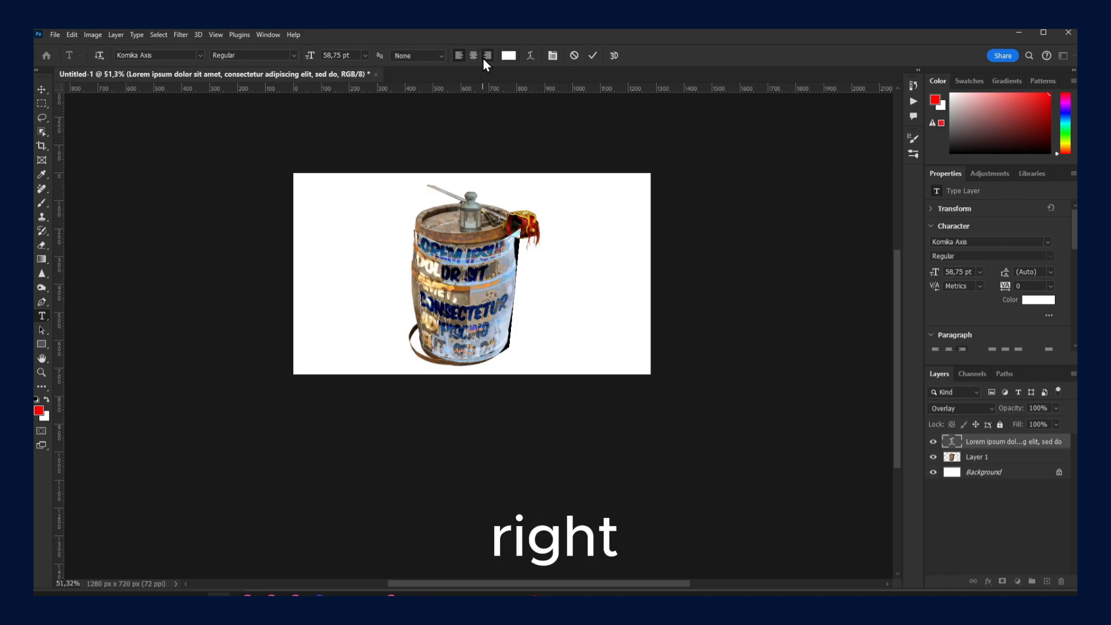
# Set the text's font size to 57 pt and its leading to 83 pt, and increase its vertical scale
pyautogui.click(551, 58)
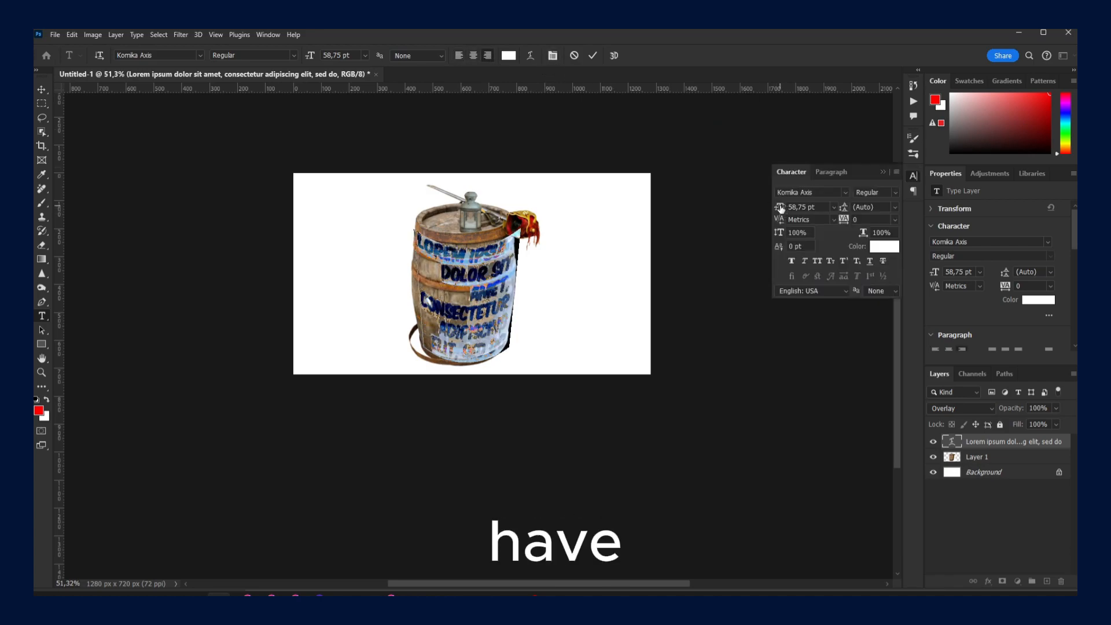
pyautogui.moveTo(780, 208); pyautogui.dragTo(779, 222)
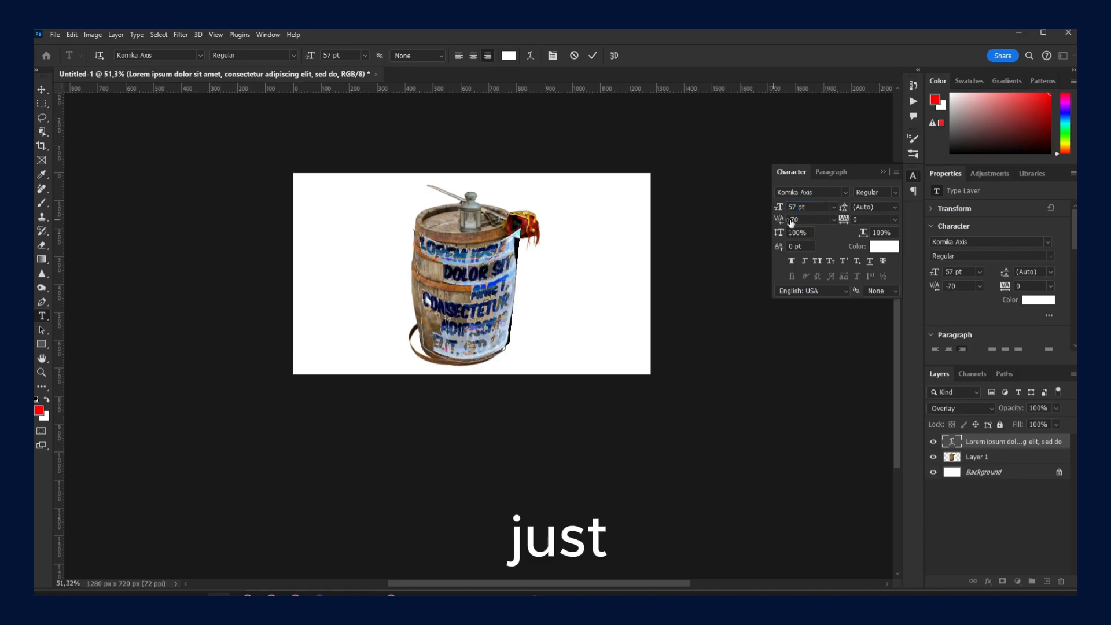
pyautogui.moveTo(844, 208); pyautogui.dragTo(854, 210)
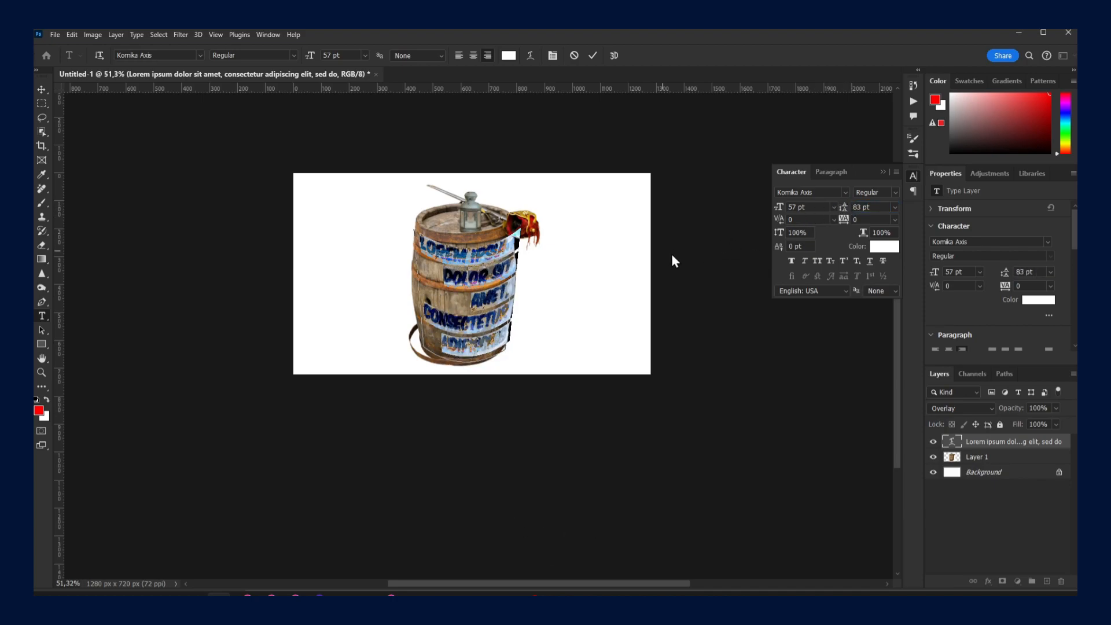
pyautogui.moveTo(782, 233); pyautogui.dragTo(794, 233)
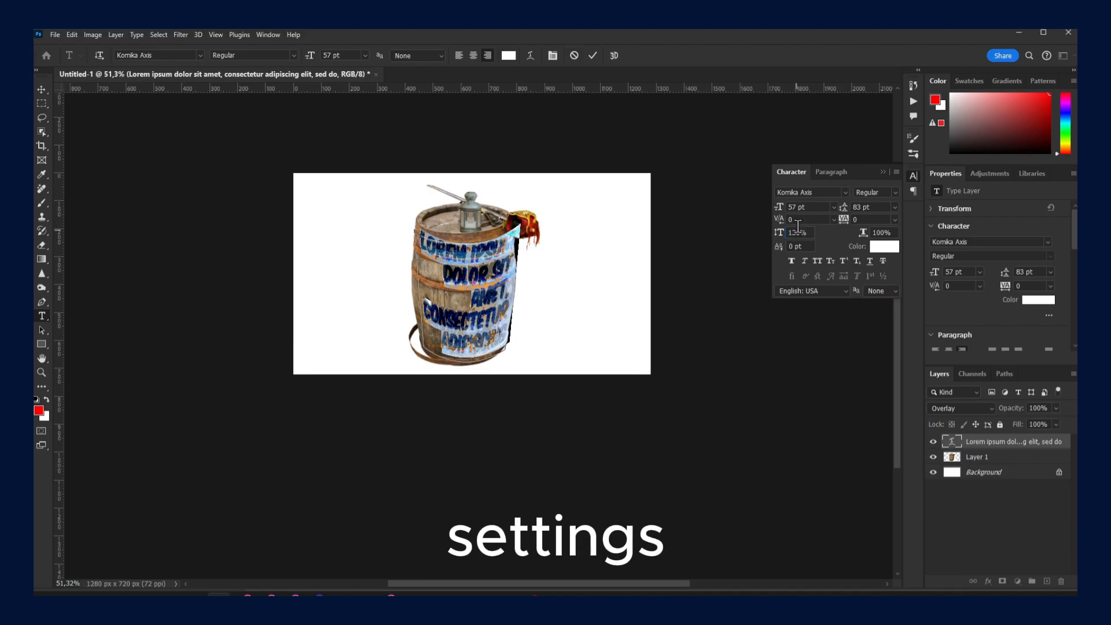
# Center-align the text paragraph and commit the text edit
pyautogui.click(831, 172)
pyautogui.click(806, 193)
pyautogui.click(528, 277)
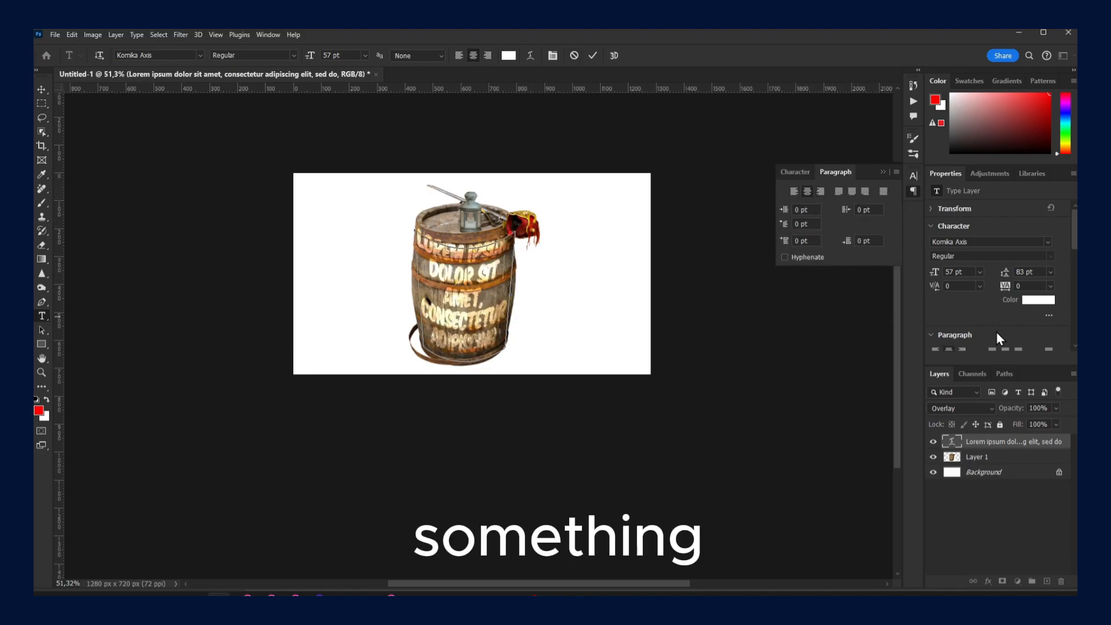
pyautogui.press('v')
# Lower the text layer's opacity to 82%
pyautogui.click(998, 408)
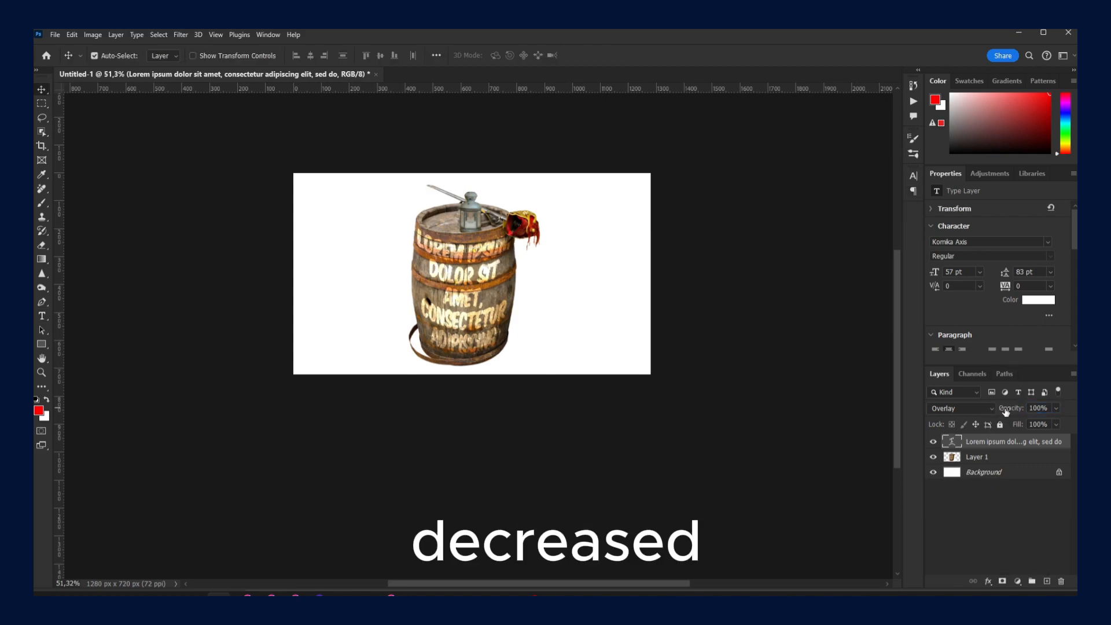
pyautogui.moveTo(1004, 412); pyautogui.dragTo(1002, 412)
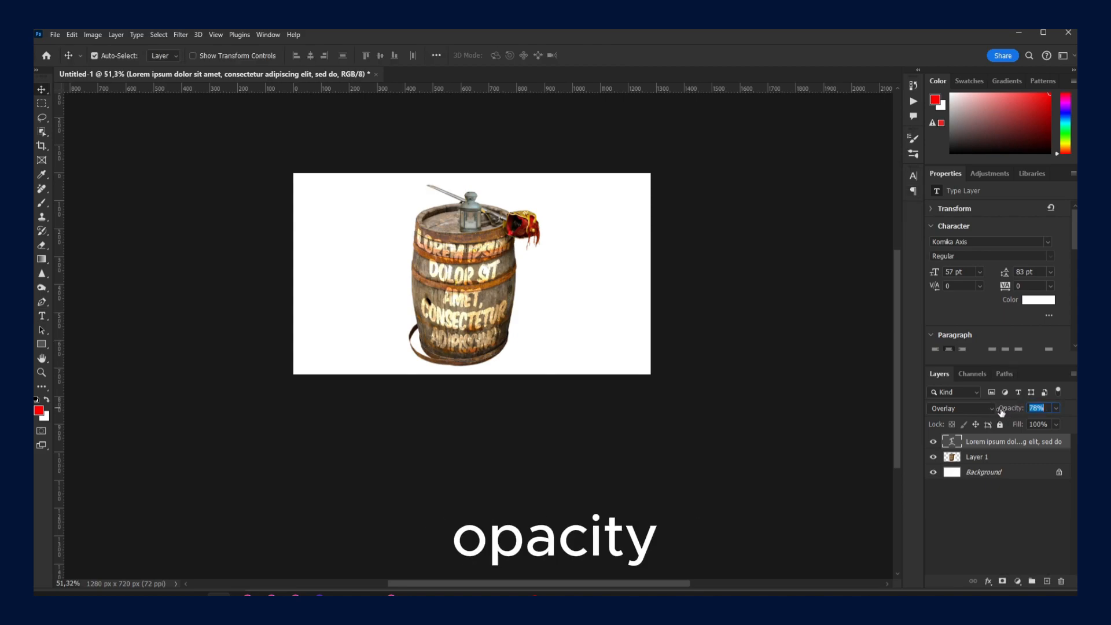
pyautogui.click(973, 457)
pyautogui.click(995, 441)
pyautogui.moveTo(1010, 409)
pyautogui.mouseDown()
pyautogui.moveTo(991, 409)
pyautogui.moveTo(1028, 414)
pyautogui.mouseUp()
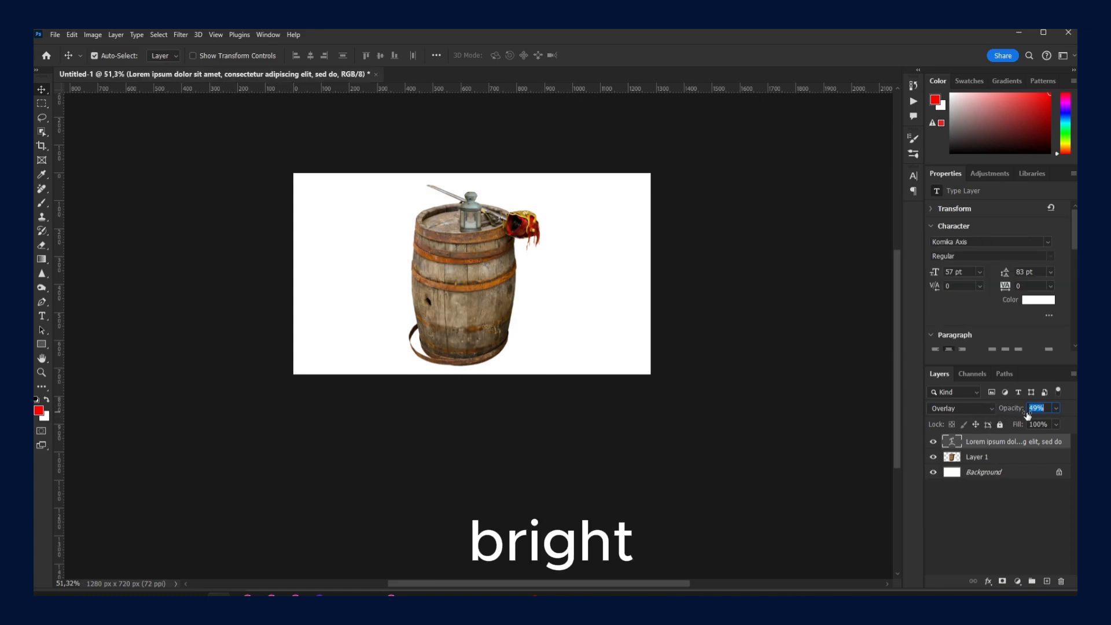
# Convert the text layer to a smart object and reduce its opacity to 47%
pyautogui.rightClick(977, 445)
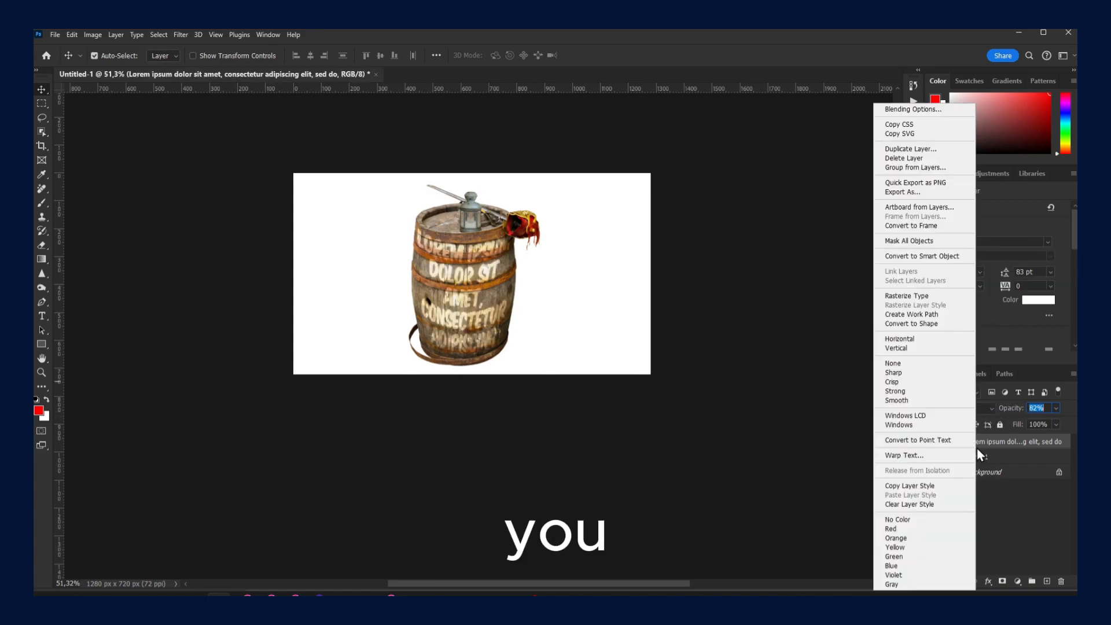
pyautogui.click(924, 257)
pyautogui.moveTo(1011, 408)
pyautogui.mouseDown()
pyautogui.moveTo(983, 408)
pyautogui.moveTo(1023, 413)
pyautogui.moveTo(990, 413)
pyautogui.mouseUp()
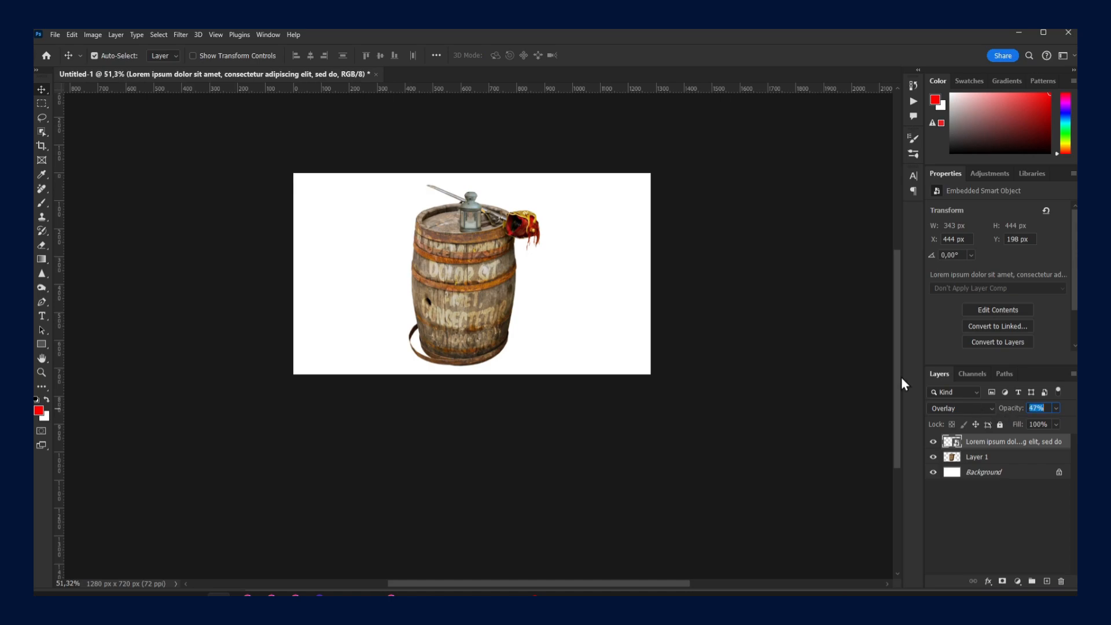
# Add monochromatic Gaussian noise of 9.16% to the barrel image on Layer 1
pyautogui.click(477, 270)
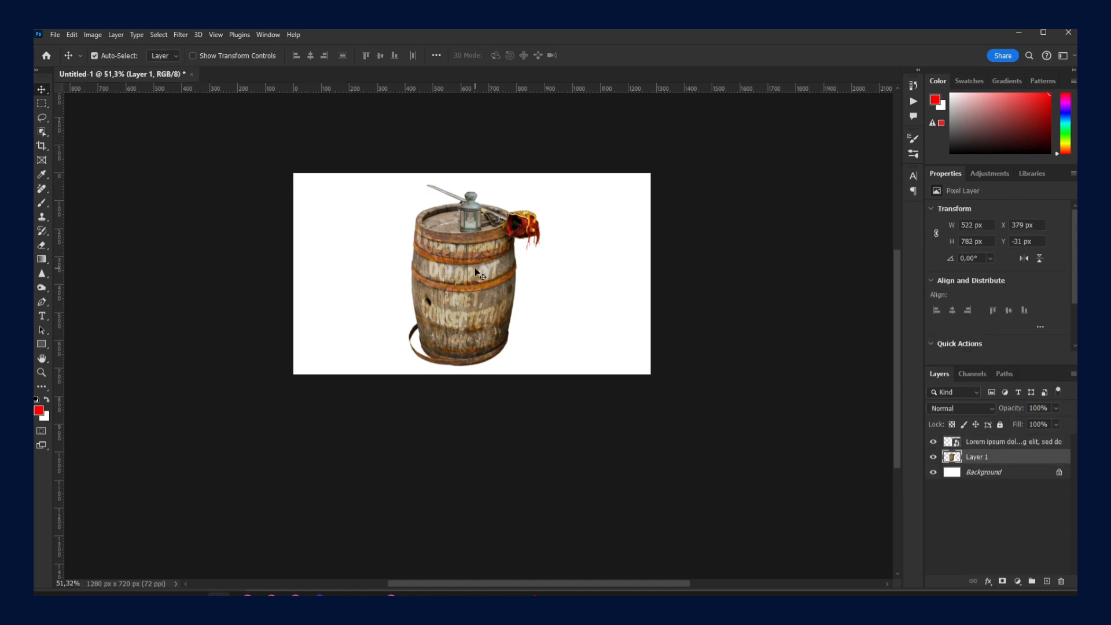
pyautogui.scroll(4, 474, 268)
pyautogui.scroll(4, 447, 263)
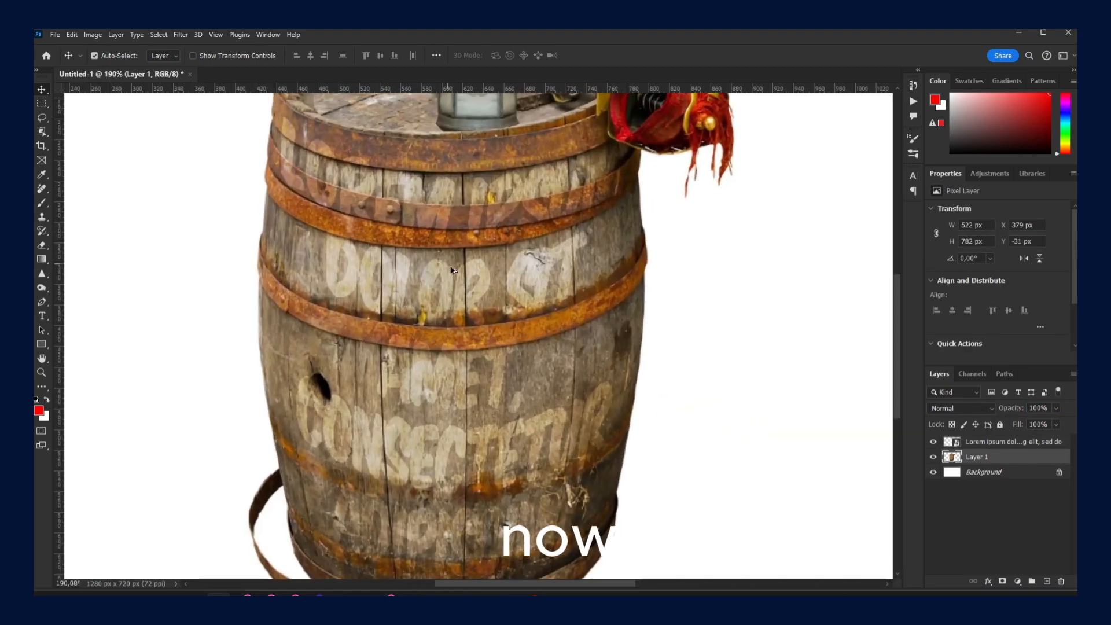
pyautogui.scroll(-4, 440, 284)
pyautogui.scroll(-2, 439, 285)
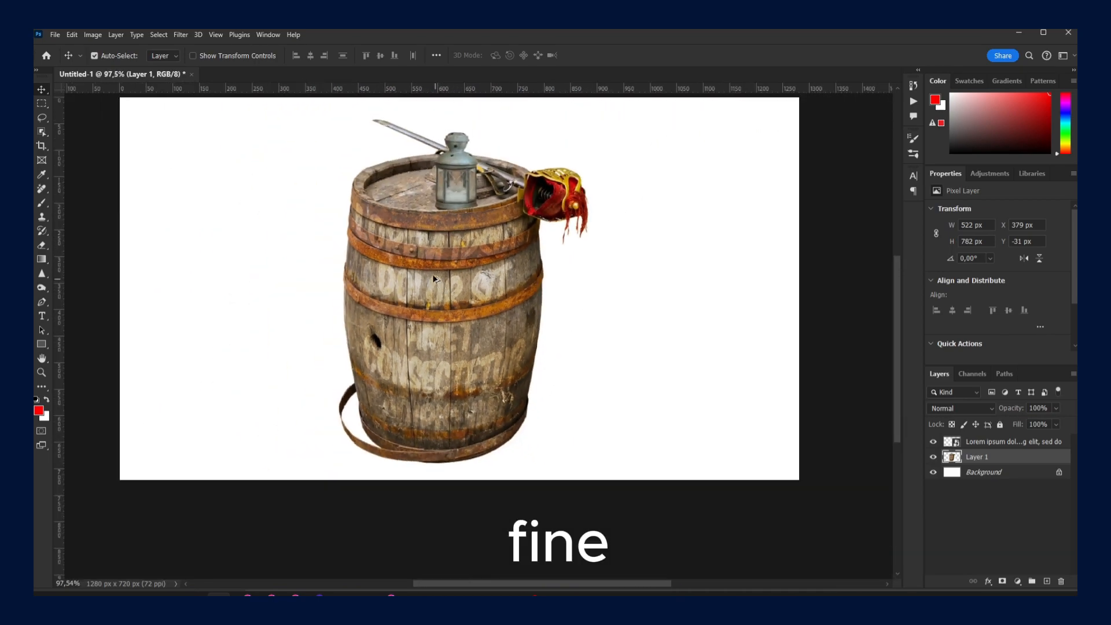
pyautogui.click(179, 35)
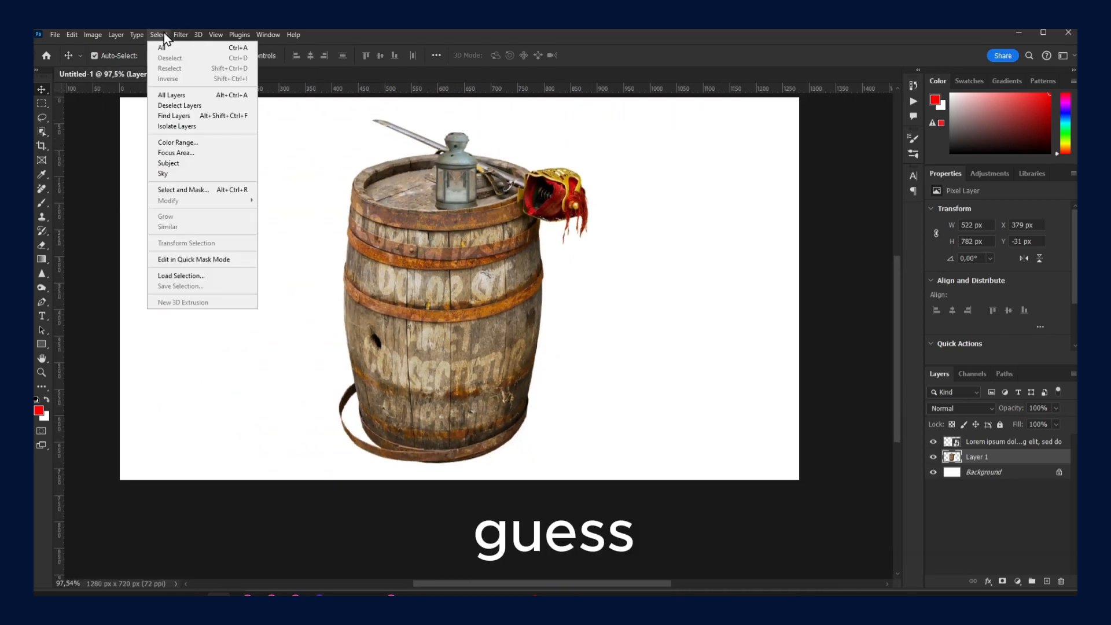
pyautogui.moveTo(196, 175)
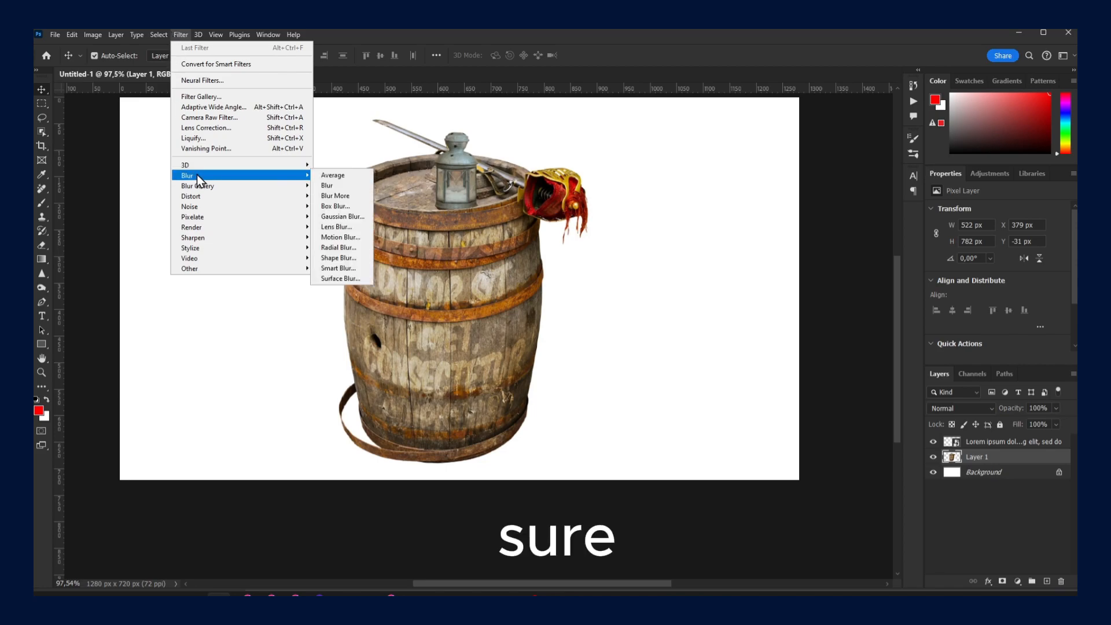
pyautogui.moveTo(191, 207)
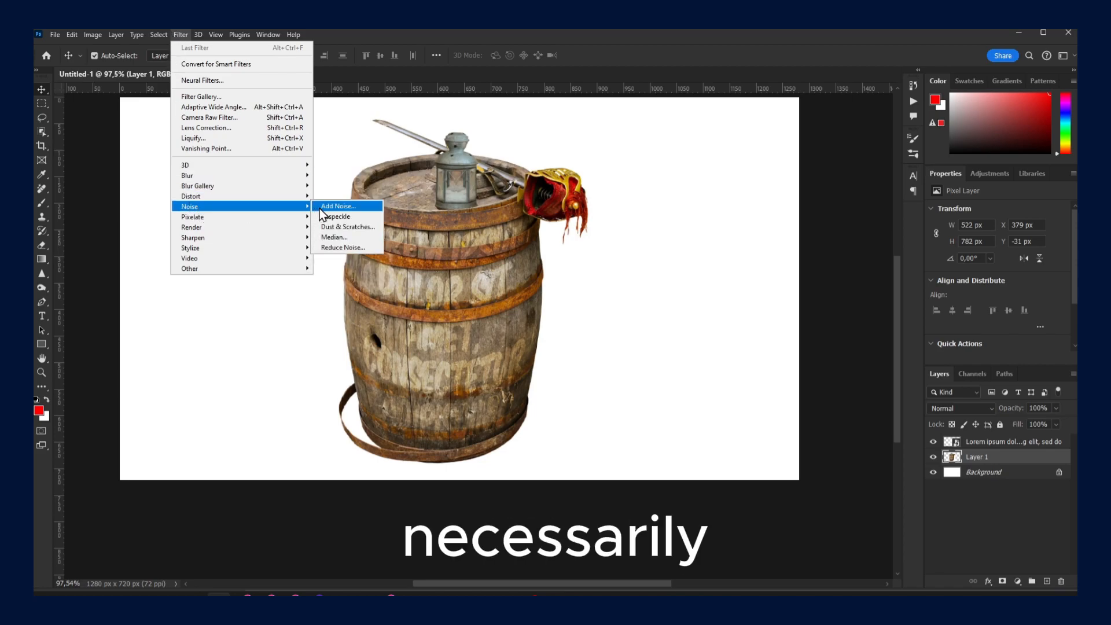
pyautogui.moveTo(246, 209)
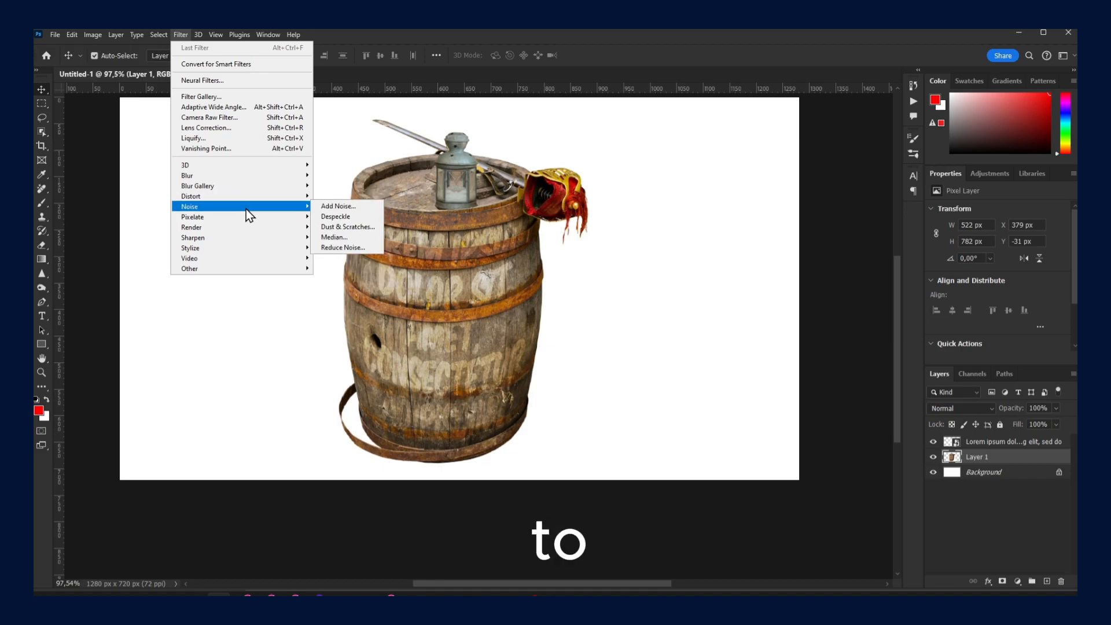
pyautogui.click(324, 209)
pyautogui.moveTo(484, 292); pyautogui.dragTo(476, 296)
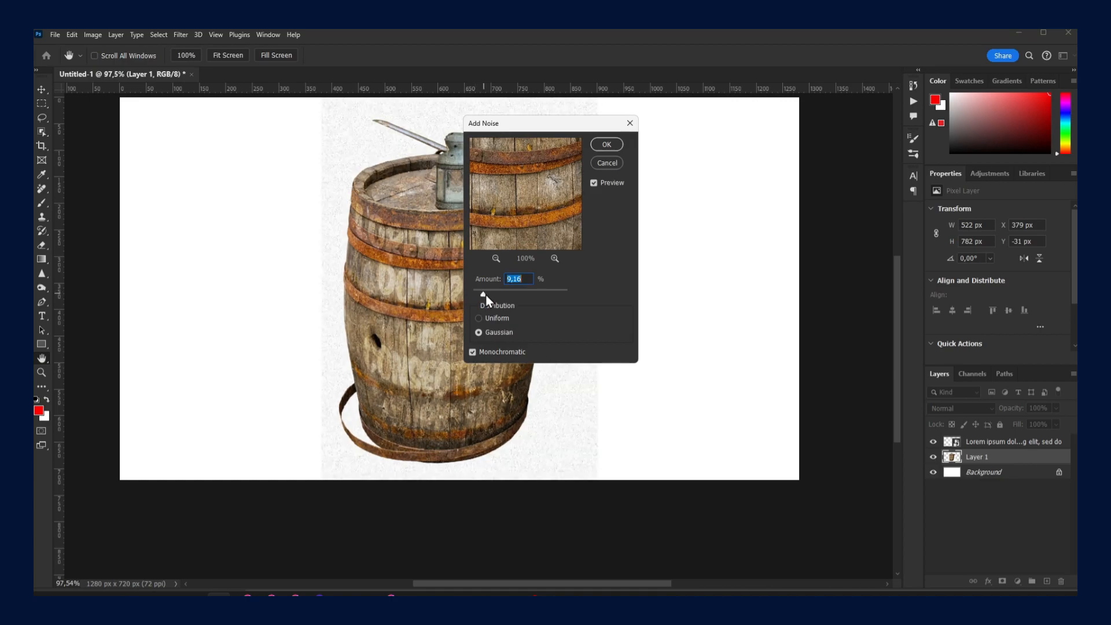
pyautogui.click(598, 146)
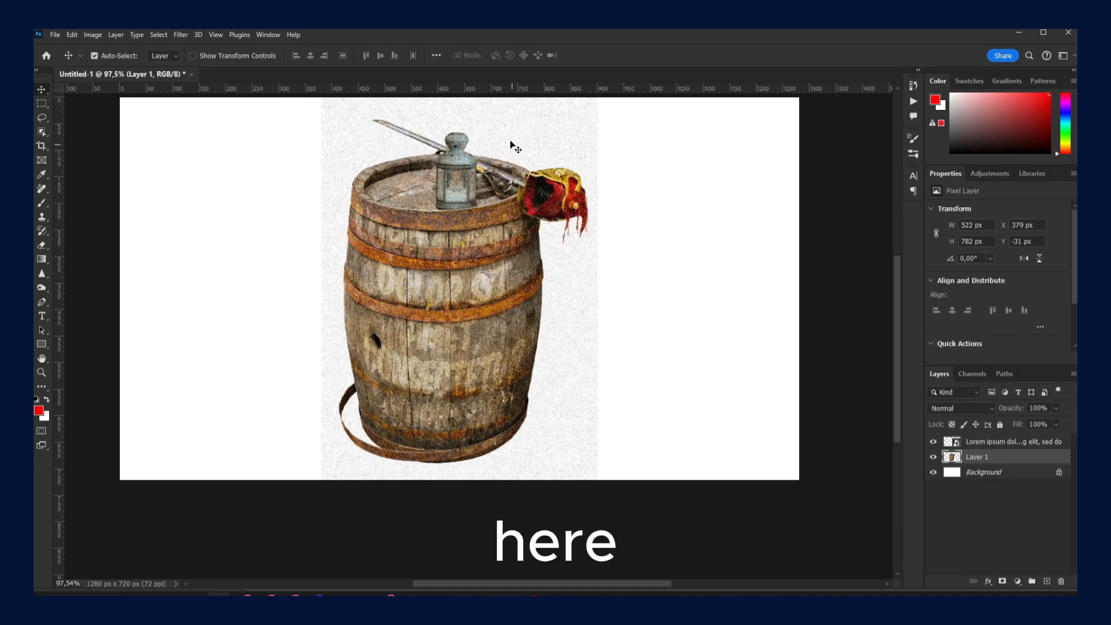
# Undo the noise filter last applied to the barrel image on Layer 1
pyautogui.hotkey('ctrl', 'z')
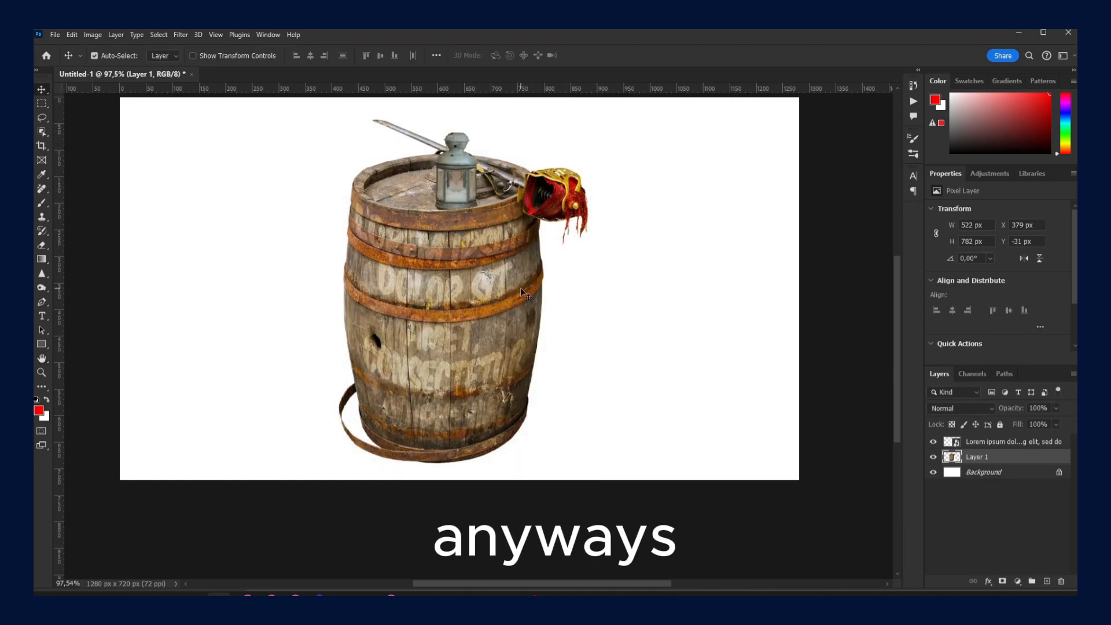
pyautogui.click(181, 31)
pyautogui.moveTo(234, 201)
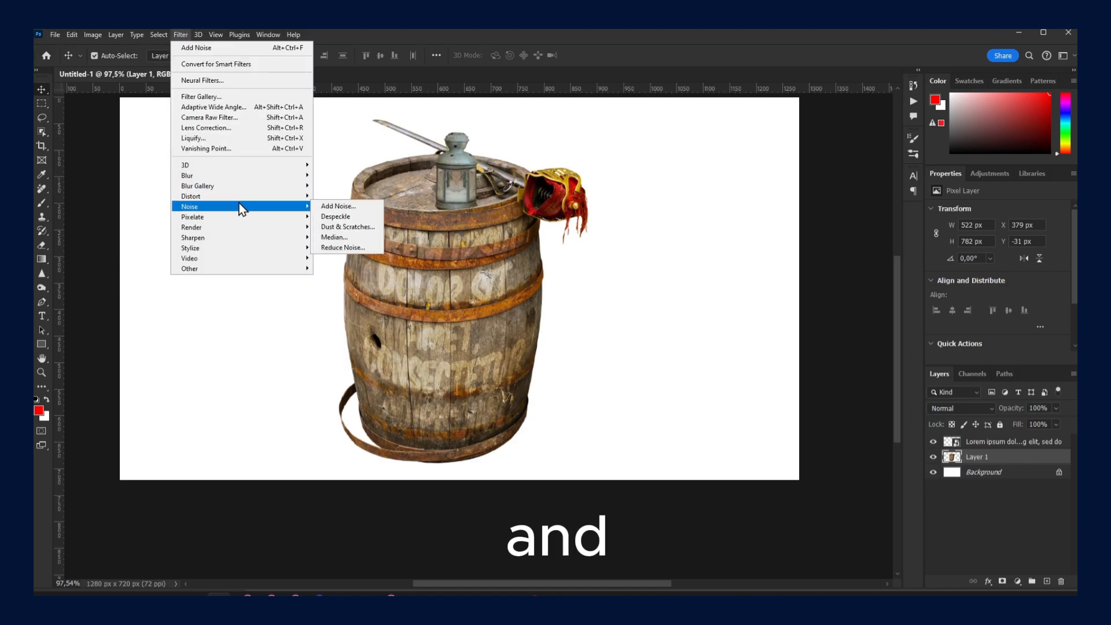
pyautogui.click(324, 214)
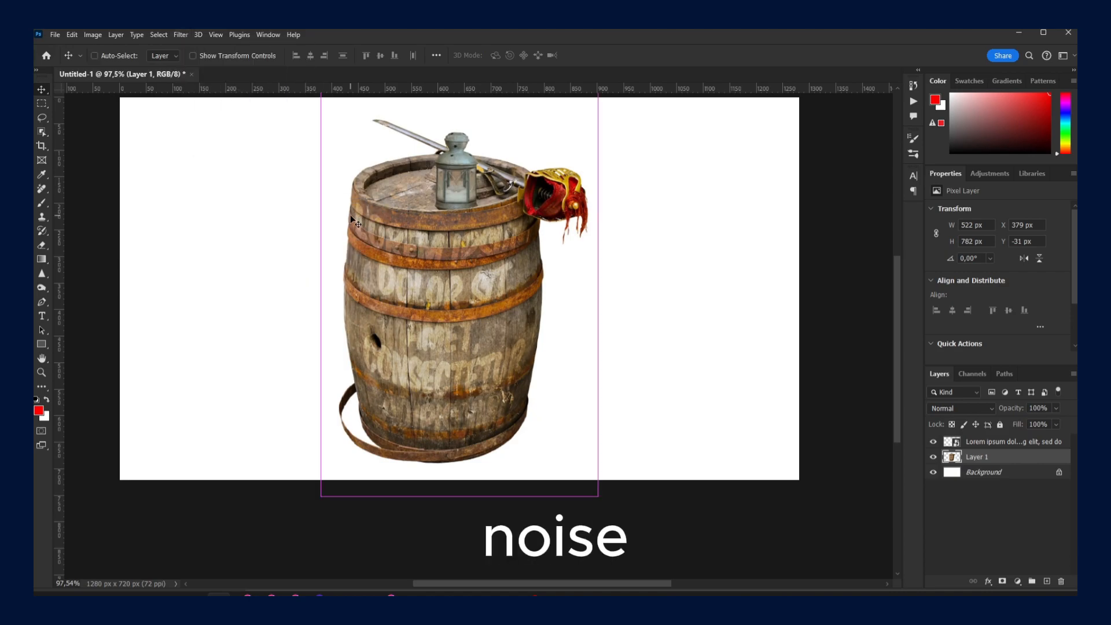
pyautogui.hotkey('ctrl', 'z')
pyautogui.hotkey('ctrl', 'shift', 'z')
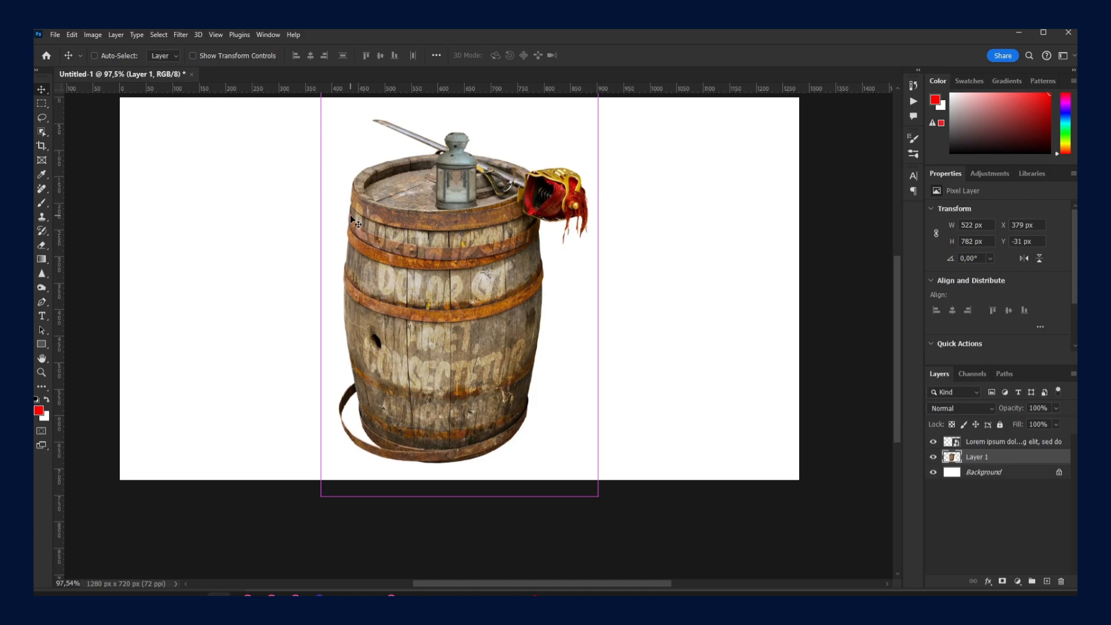
# Add monochromatic Gaussian noise of 11.07% to the barrel image on Layer 1
pyautogui.click(180, 34)
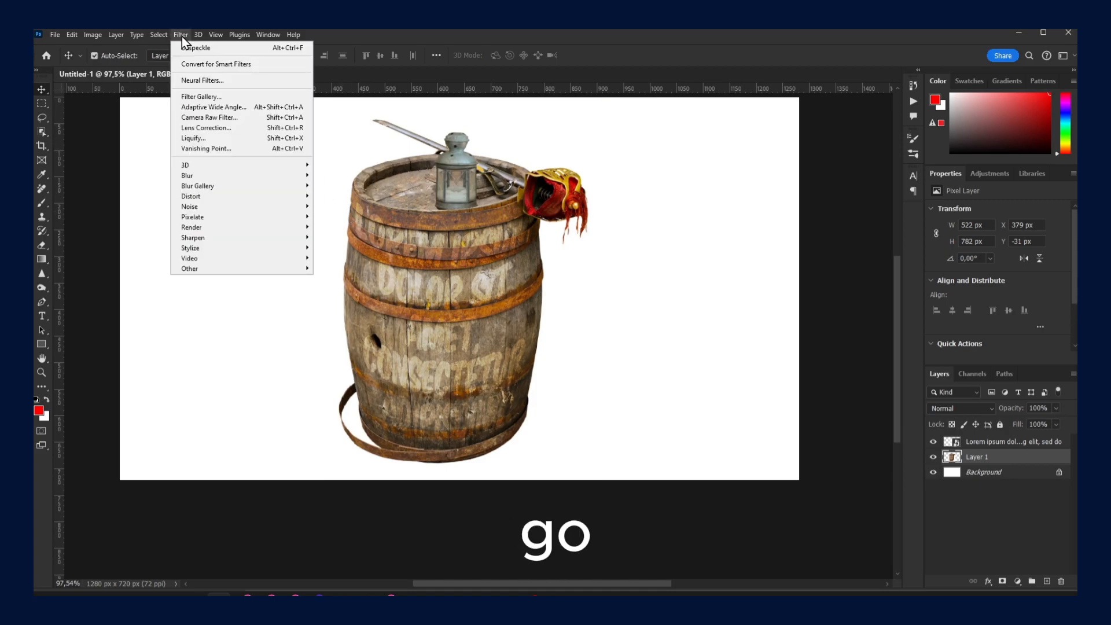
pyautogui.moveTo(225, 208)
pyautogui.click(312, 209)
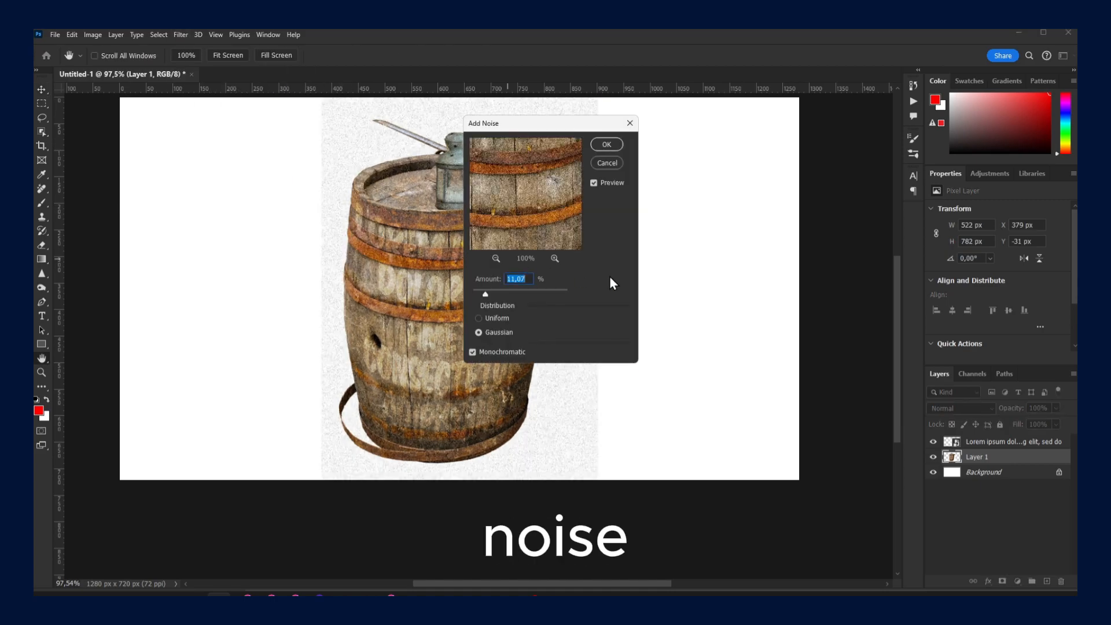
pyautogui.click(607, 145)
# Apply a Gaussian Blur with a 0.6-pixel radius to the noisy barrel image on Layer 1
pyautogui.click(181, 34)
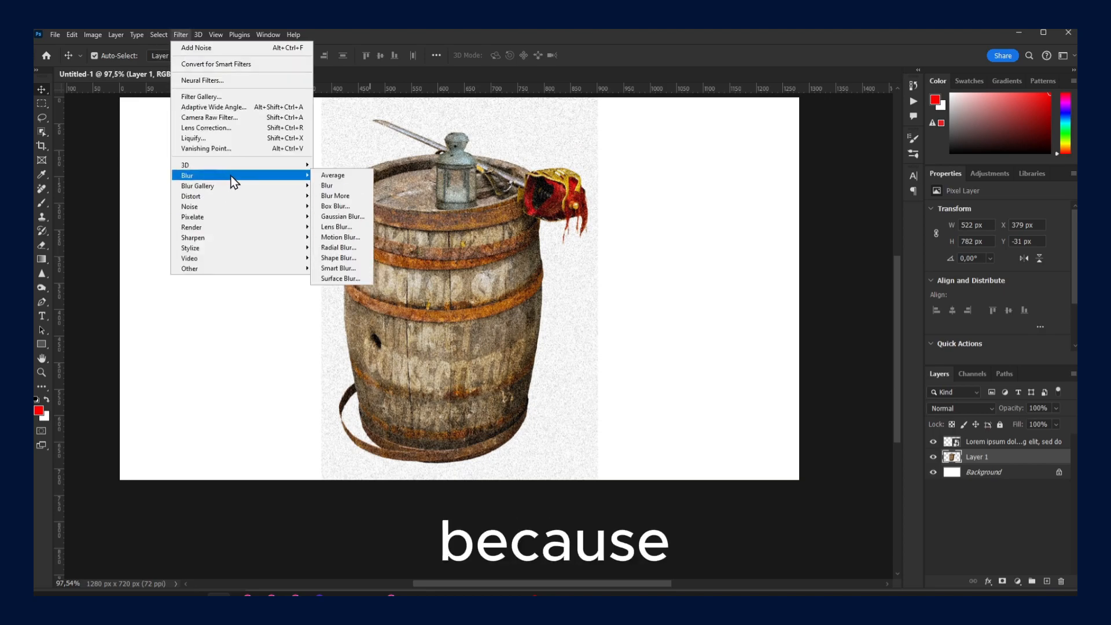
pyautogui.click(342, 217)
pyautogui.moveTo(783, 326); pyautogui.dragTo(752, 324)
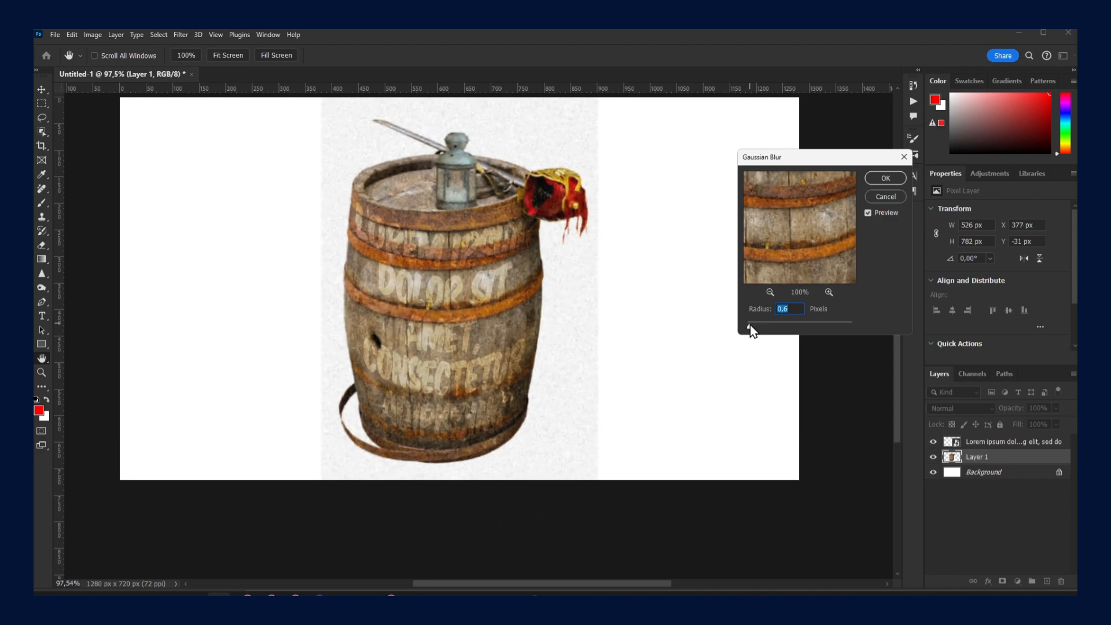
pyautogui.click(886, 178)
# Open the blending options of the Lorem ipsum smart object layer
pyautogui.scroll(-3, 384, 255)
pyautogui.scroll(3, 373, 245)
pyautogui.scroll(-4, 418, 268)
pyautogui.scroll(8, 436, 276)
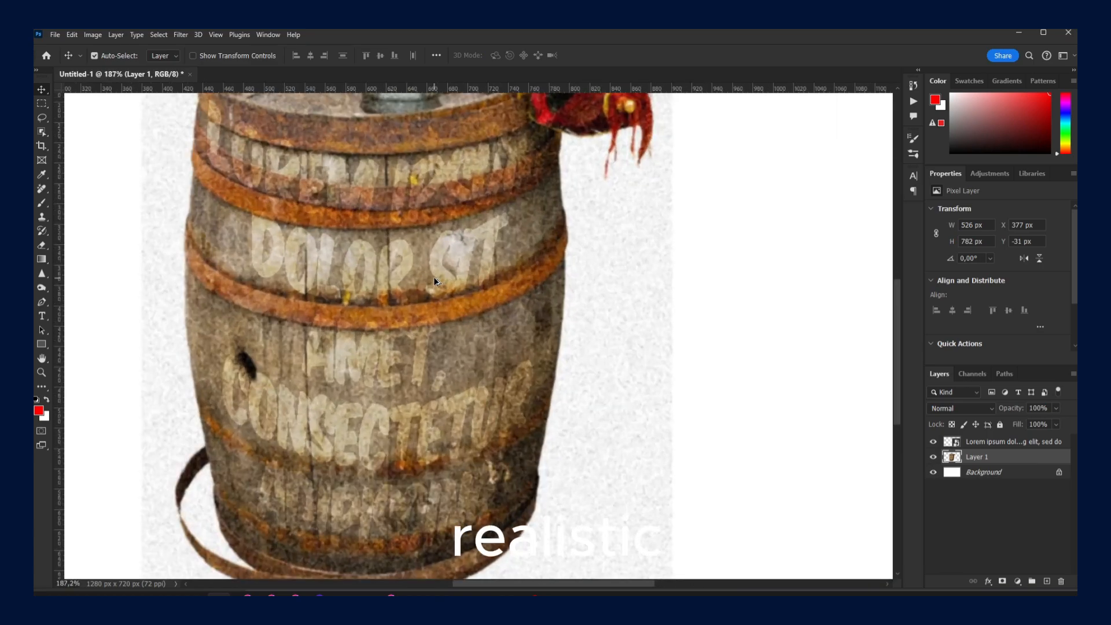
pyautogui.scroll(-4, 434, 278)
pyautogui.scroll(3, 354, 263)
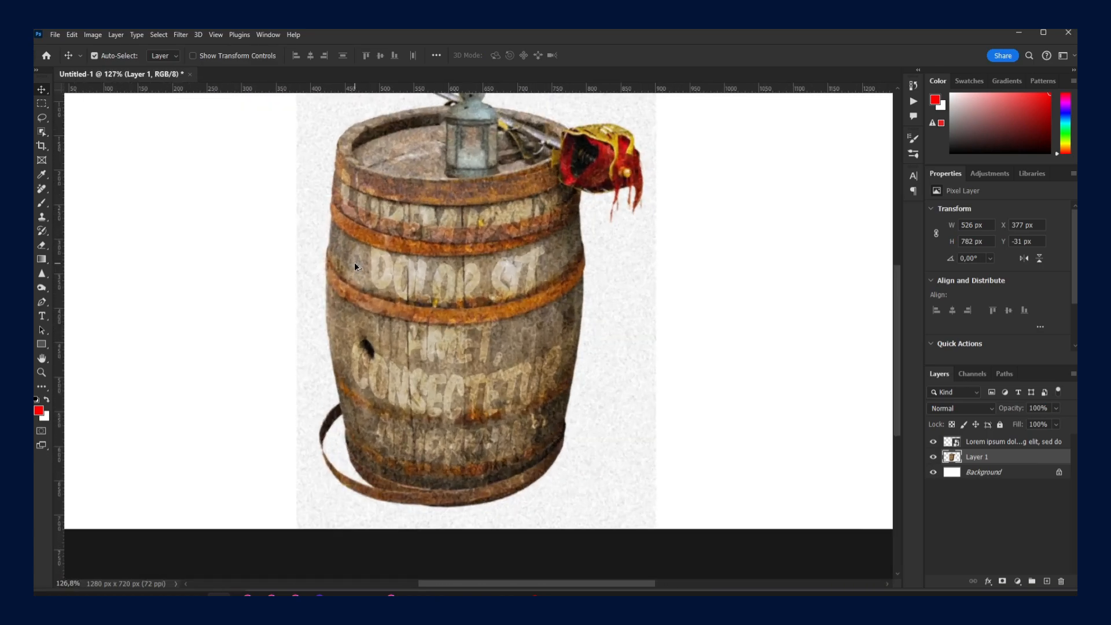
pyautogui.click(1036, 443)
pyautogui.rightClick(1032, 443)
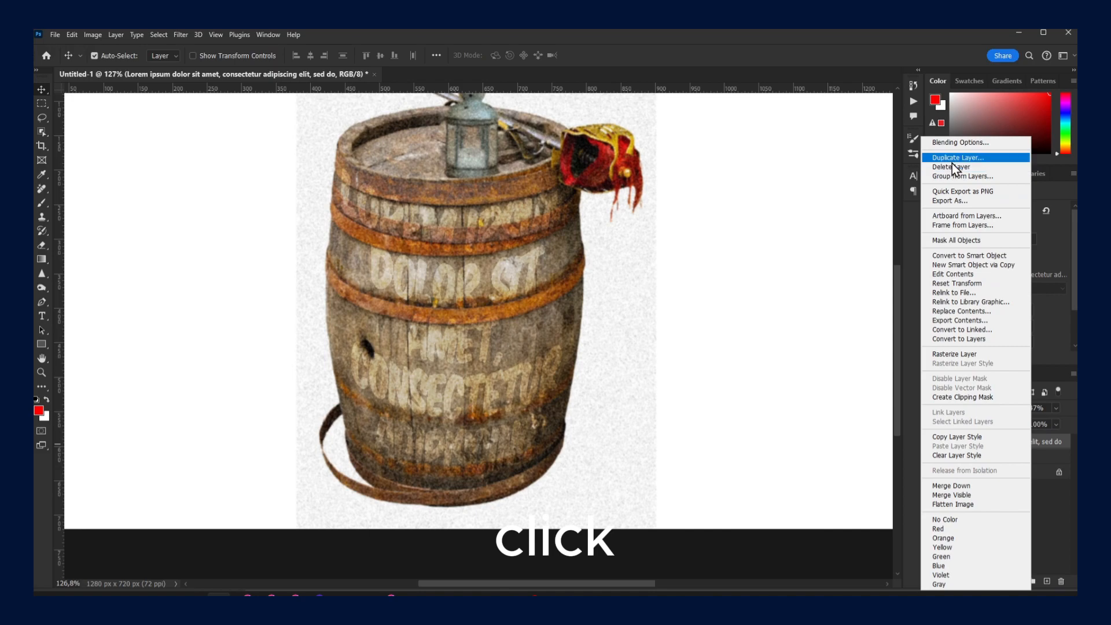
pyautogui.click(956, 143)
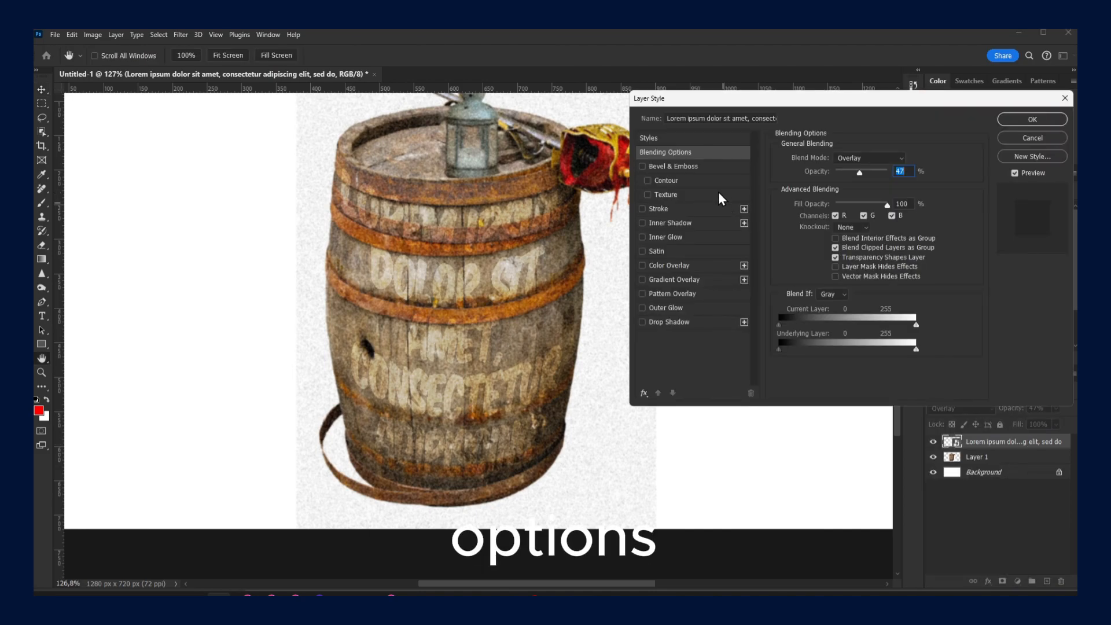
# Try the Stroke, Drop Shadow and Inner Glow effects on the text layer, switching each off again
pyautogui.click(642, 207)
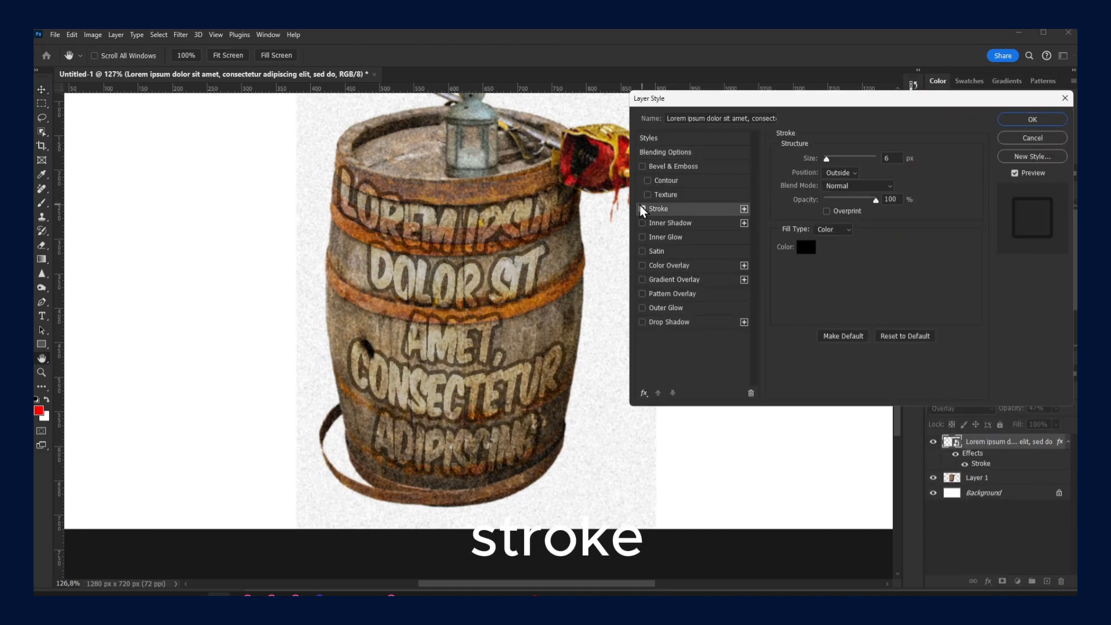
pyautogui.click(642, 210)
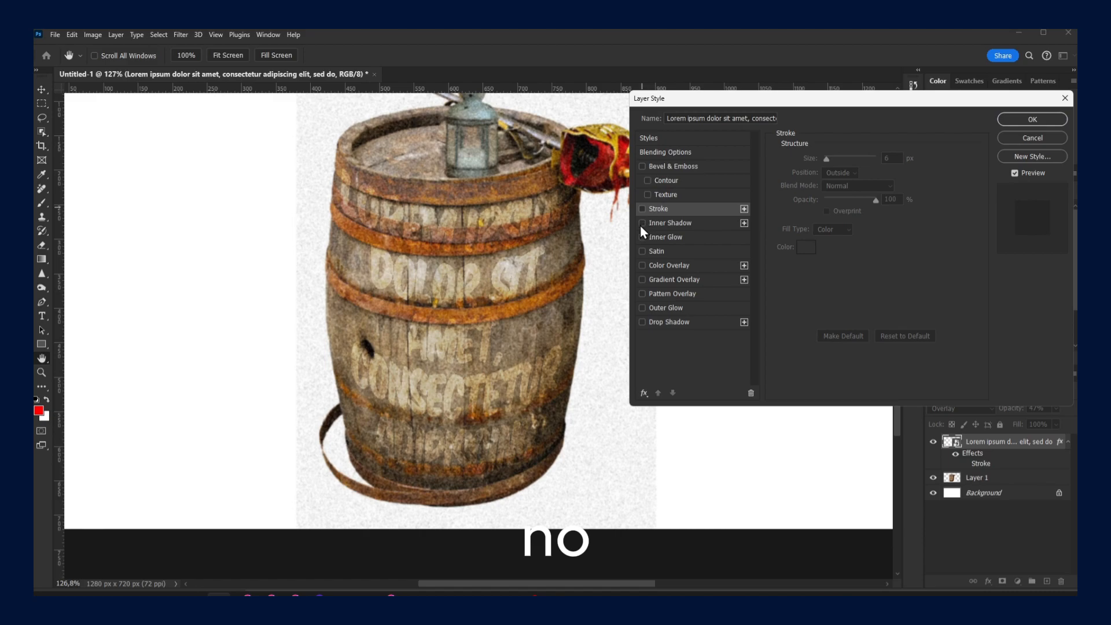
pyautogui.click(641, 322)
pyautogui.click(641, 323)
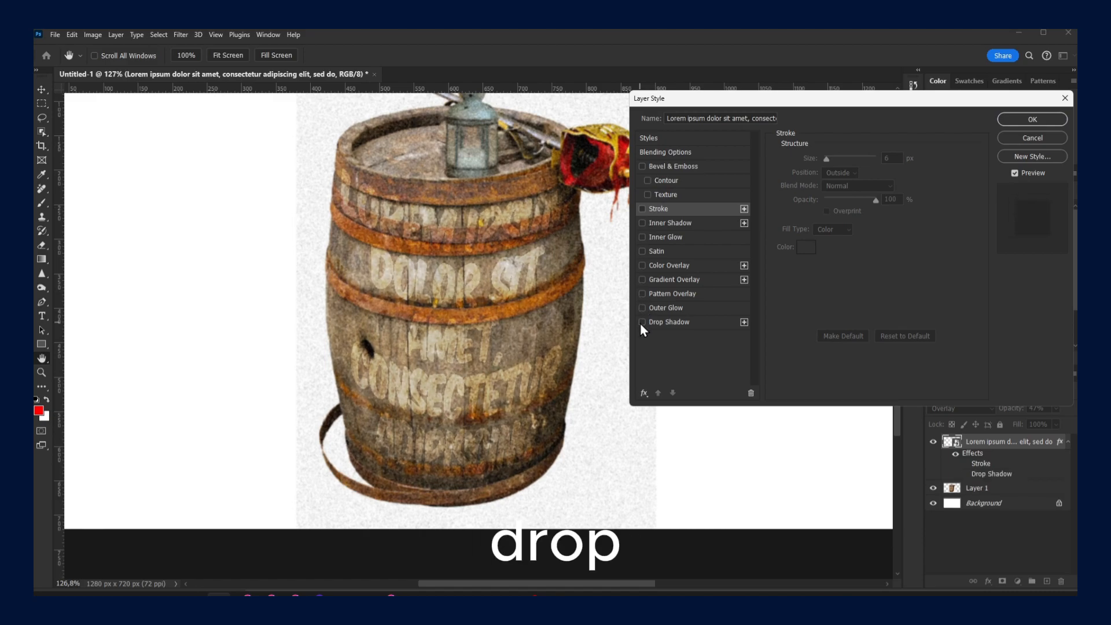
pyautogui.click(642, 323)
pyautogui.click(641, 323)
pyautogui.click(642, 322)
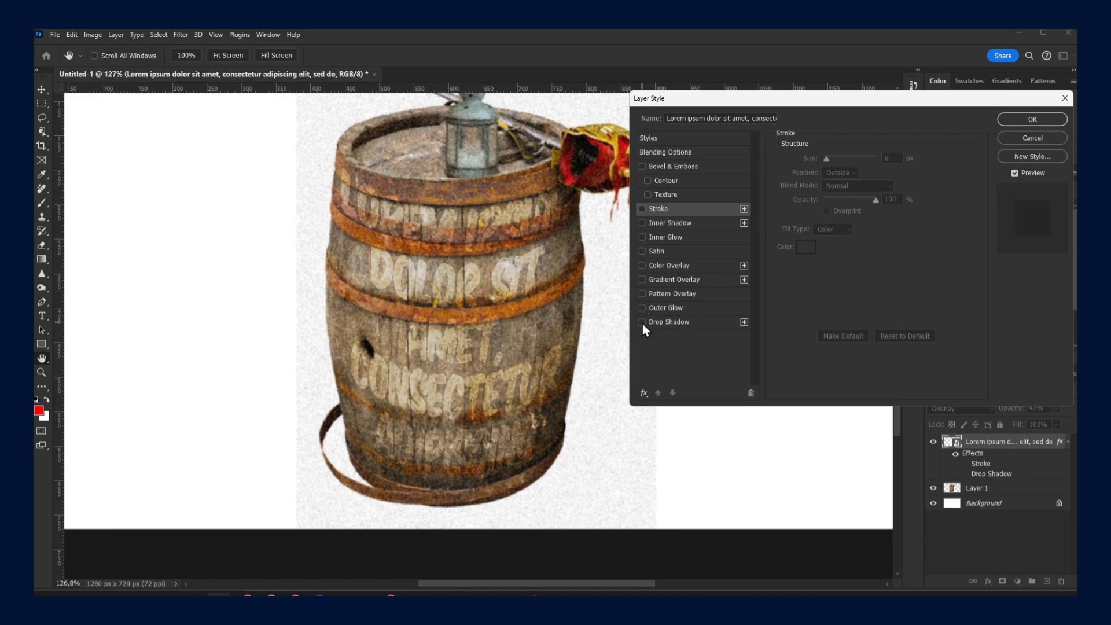
pyautogui.click(642, 236)
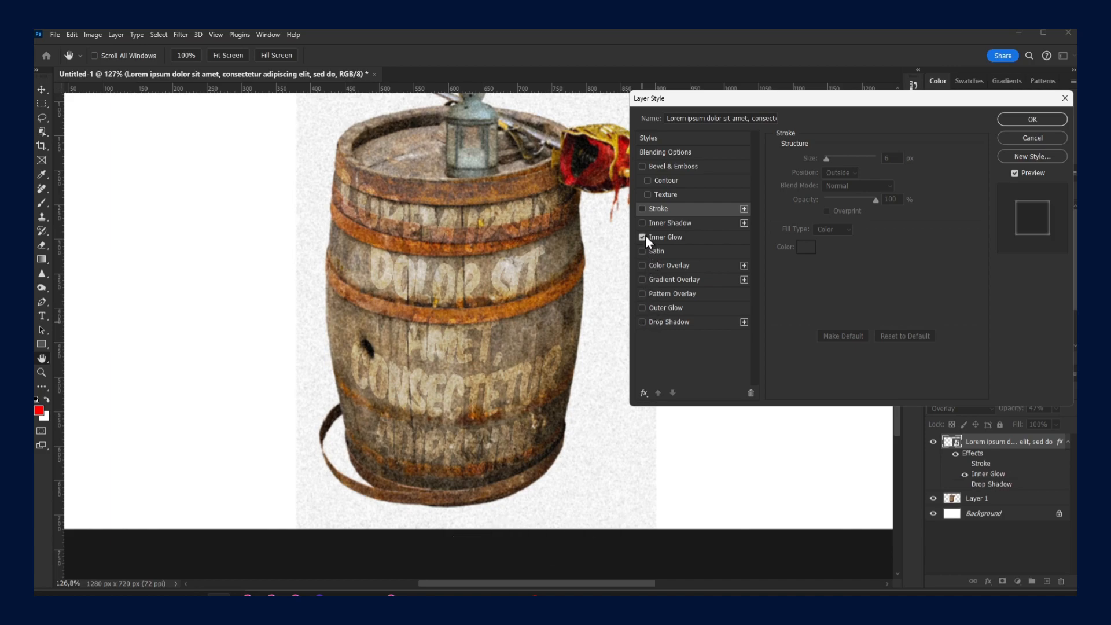
pyautogui.click(642, 236)
# Enable the Bevel & Emboss effect on the text layer without its Texture option
pyautogui.click(650, 195)
pyautogui.click(651, 197)
pyautogui.click(652, 197)
pyautogui.click(652, 197)
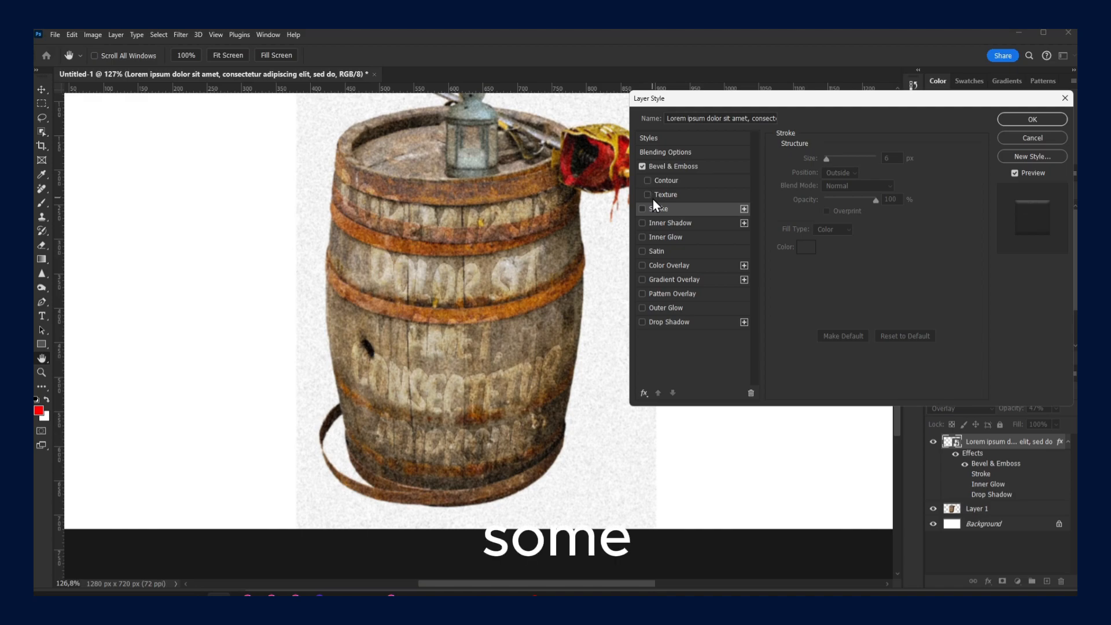
# Try a Contour and a Texture with different Grass patterns on the text's bevel, then disable the texture
pyautogui.click(649, 184)
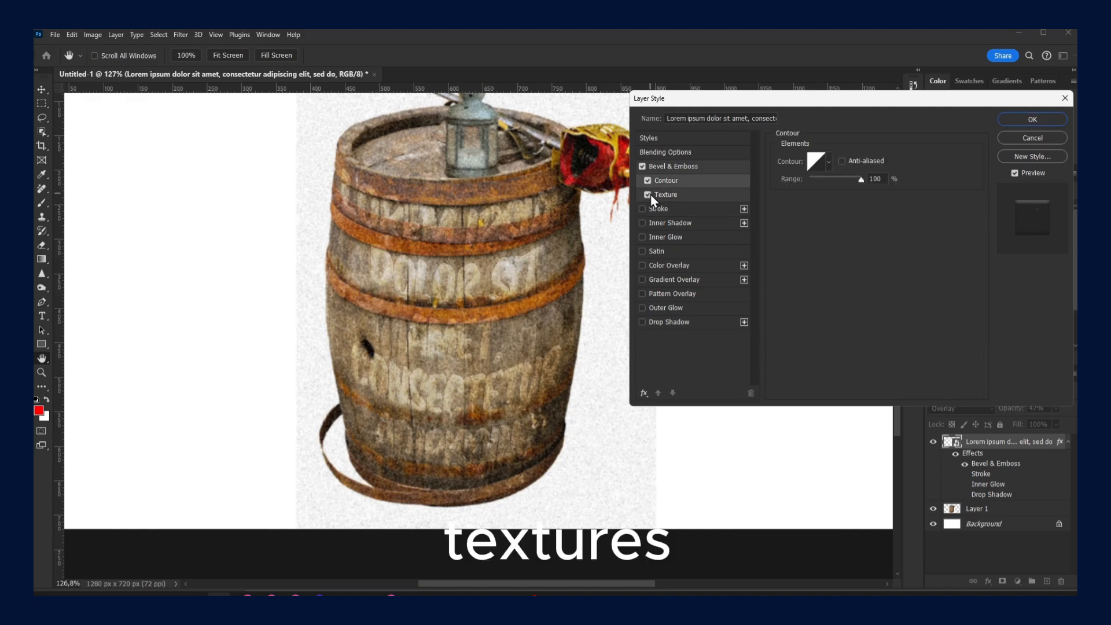
pyautogui.click(665, 196)
pyautogui.click(817, 174)
pyautogui.click(801, 232)
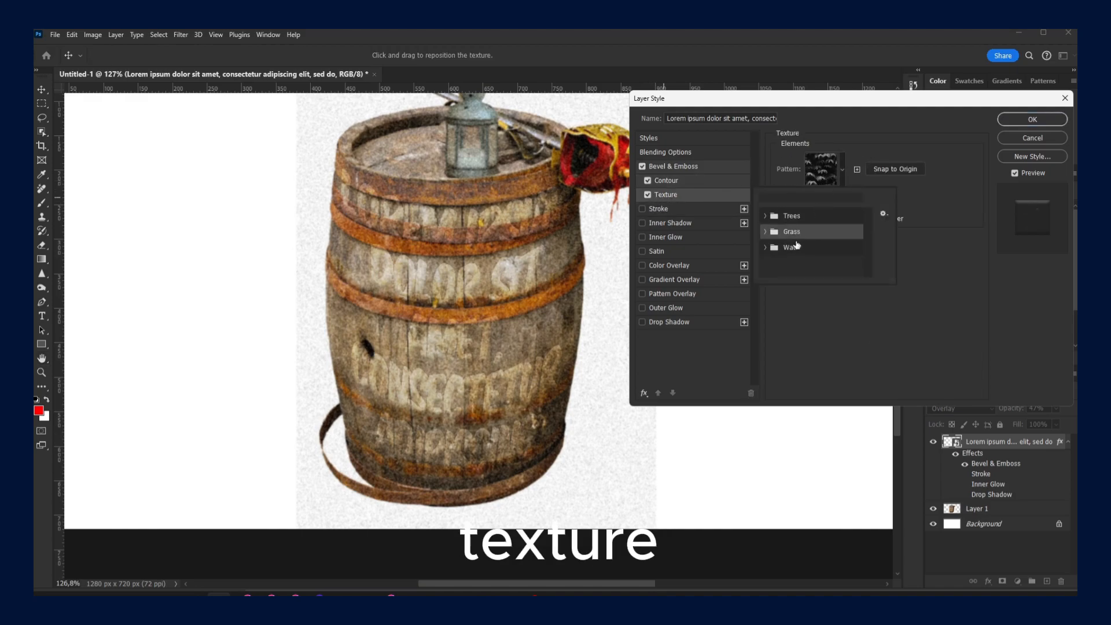
pyautogui.click(766, 232)
pyautogui.click(765, 248)
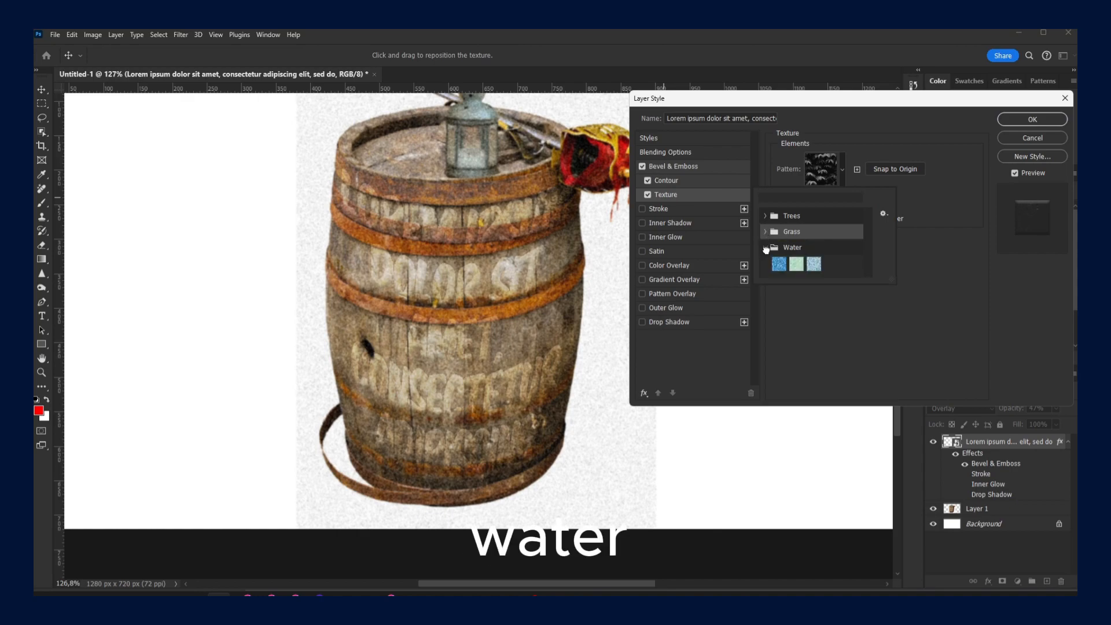
pyautogui.click(765, 216)
pyautogui.click(765, 253)
pyautogui.click(791, 268)
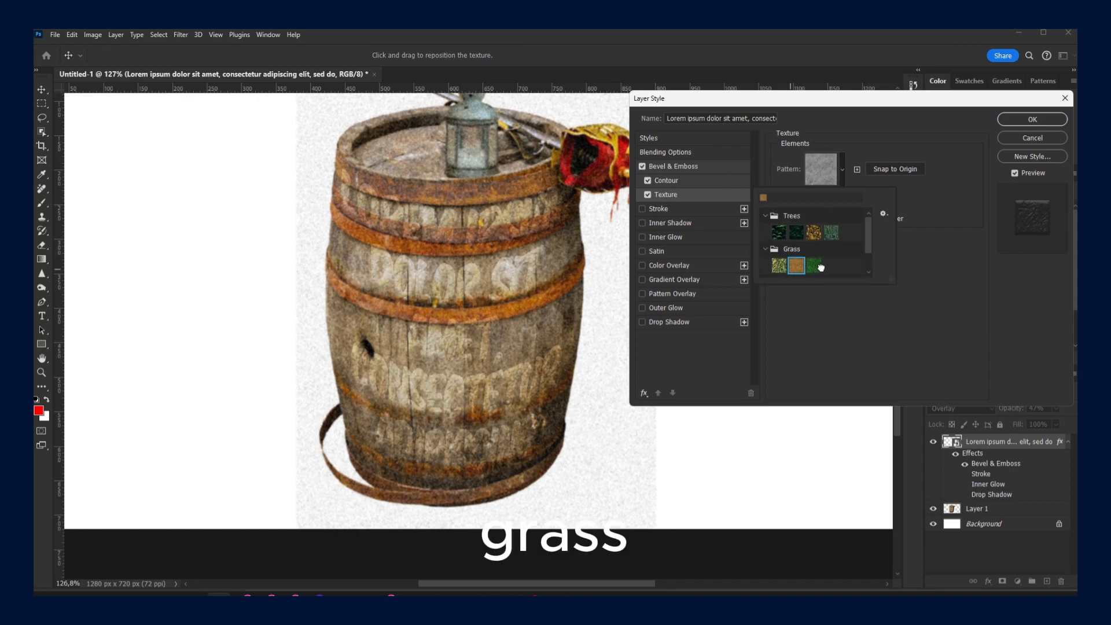
pyautogui.click(820, 269)
pyautogui.click(792, 265)
pyautogui.click(648, 195)
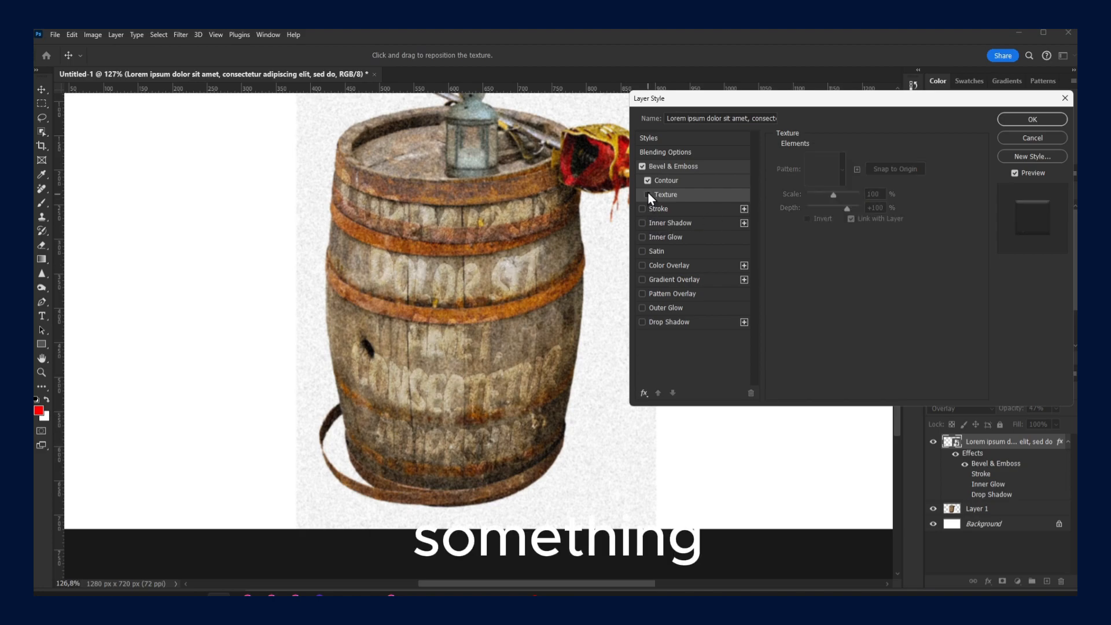
# Try the Outer Glow, Pattern Overlay and Gradient Overlay effects on the text layer, leaving them disabled
pyautogui.click(647, 305)
pyautogui.click(645, 294)
pyautogui.click(643, 293)
pyautogui.click(642, 279)
pyautogui.click(642, 280)
pyautogui.click(642, 307)
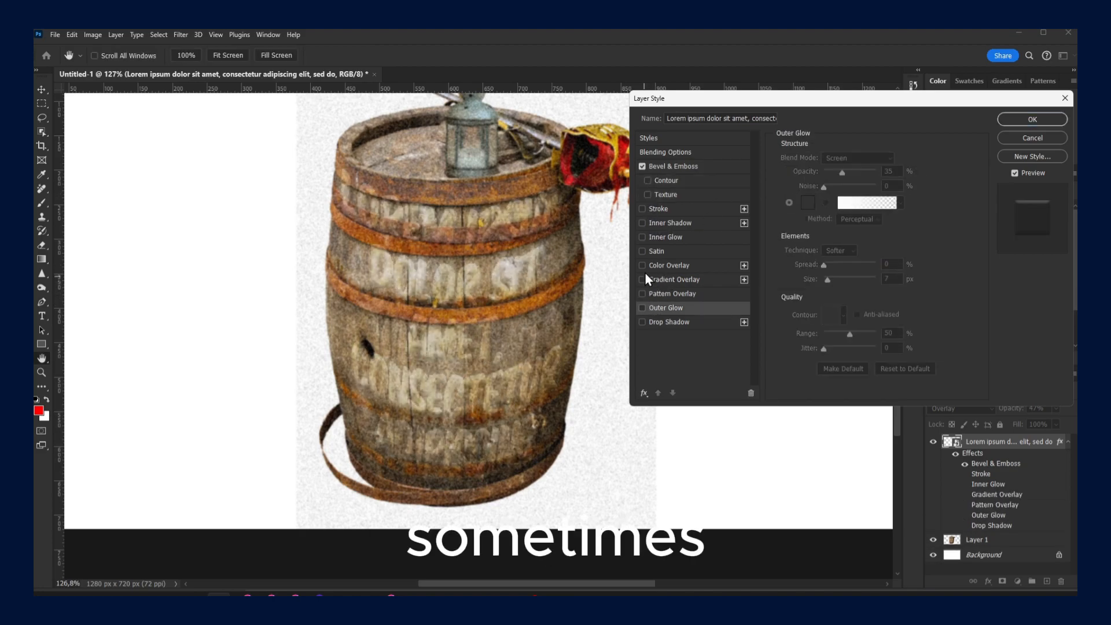
# Try the Satin and Inner Glow effects on the text layer, switching both off again
pyautogui.click(642, 252)
pyautogui.click(644, 251)
pyautogui.click(644, 251)
pyautogui.click(644, 251)
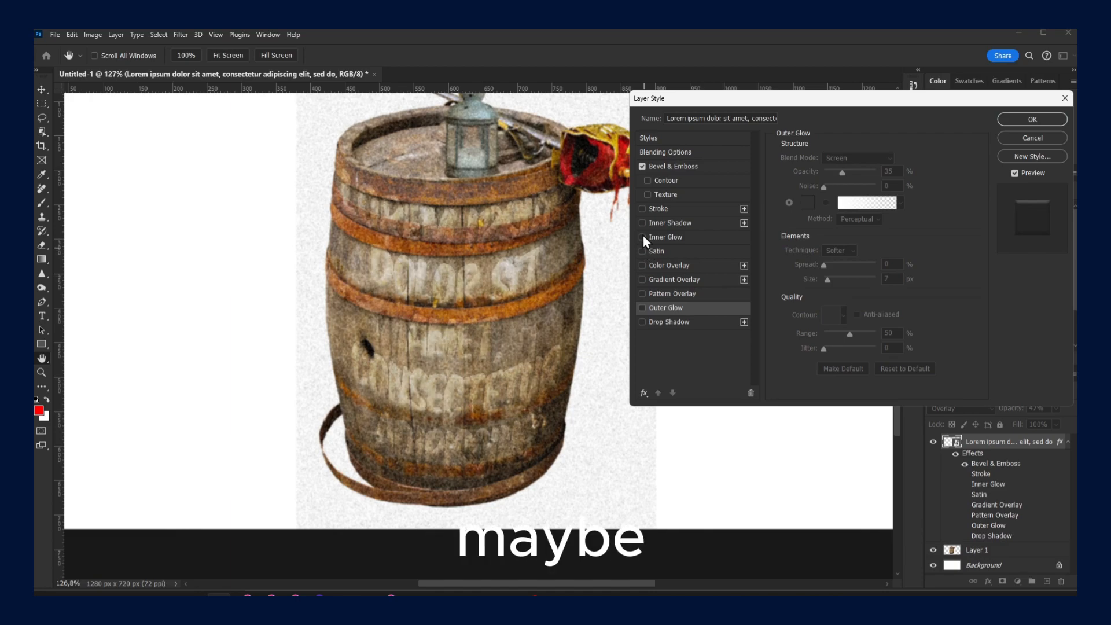
pyautogui.click(643, 235)
pyautogui.click(643, 238)
pyautogui.click(644, 238)
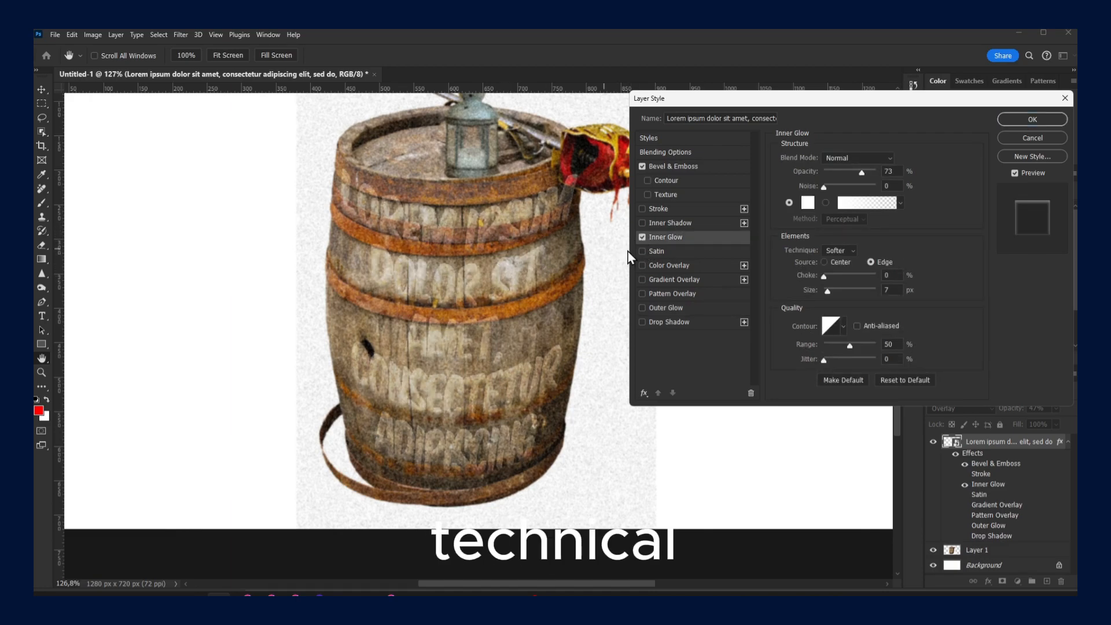
pyautogui.click(642, 237)
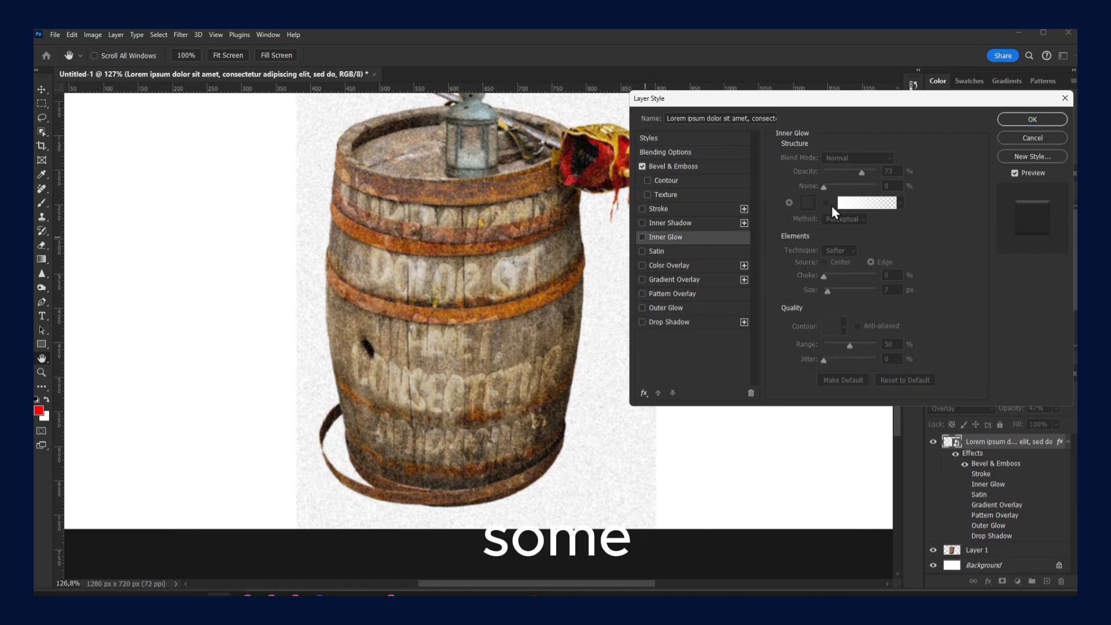
# Apply the layer style to the text layer with only Bevel & Emboss enabled and check the result on the barrel
pyautogui.click(1032, 119)
pyautogui.scroll(3, 453, 272)
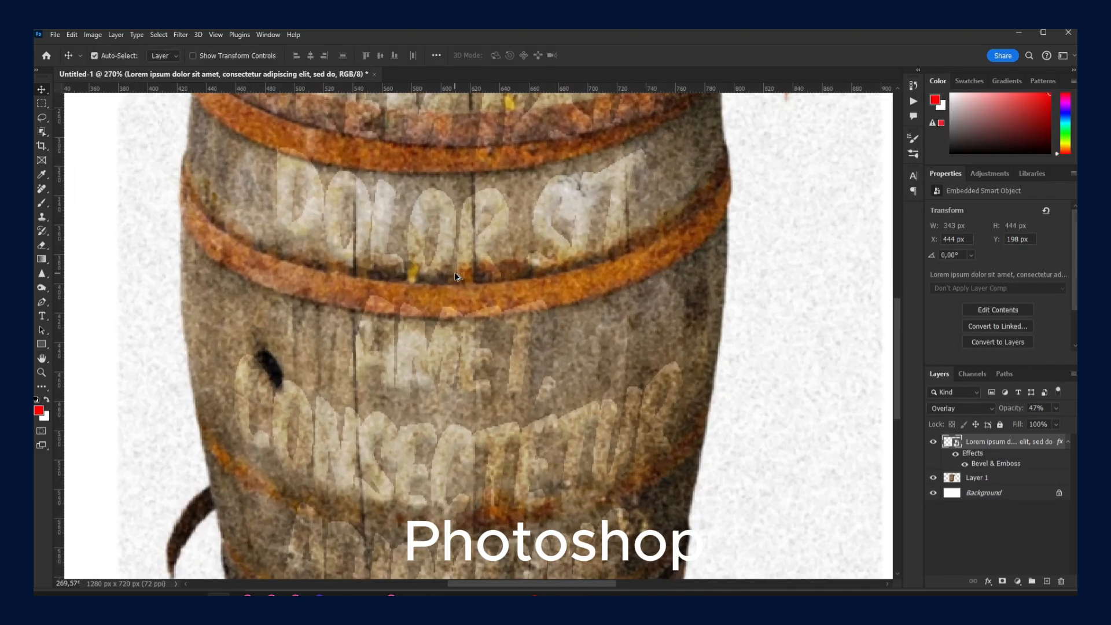
pyautogui.scroll(-8, 453, 272)
pyautogui.scroll(2, 460, 285)
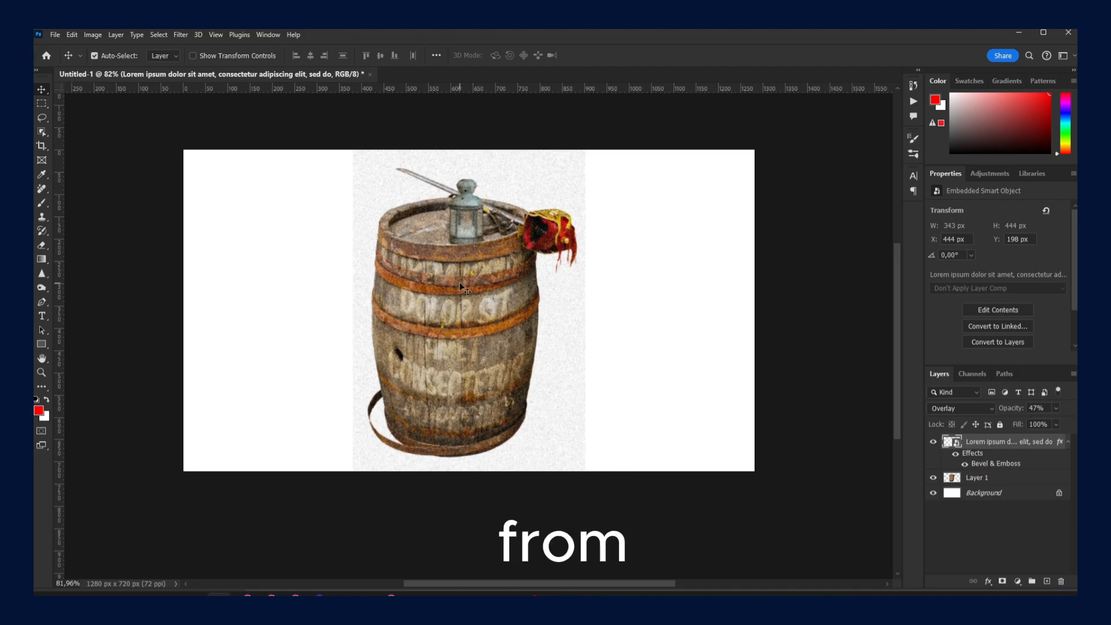
pyautogui.scroll(1, 454, 270)
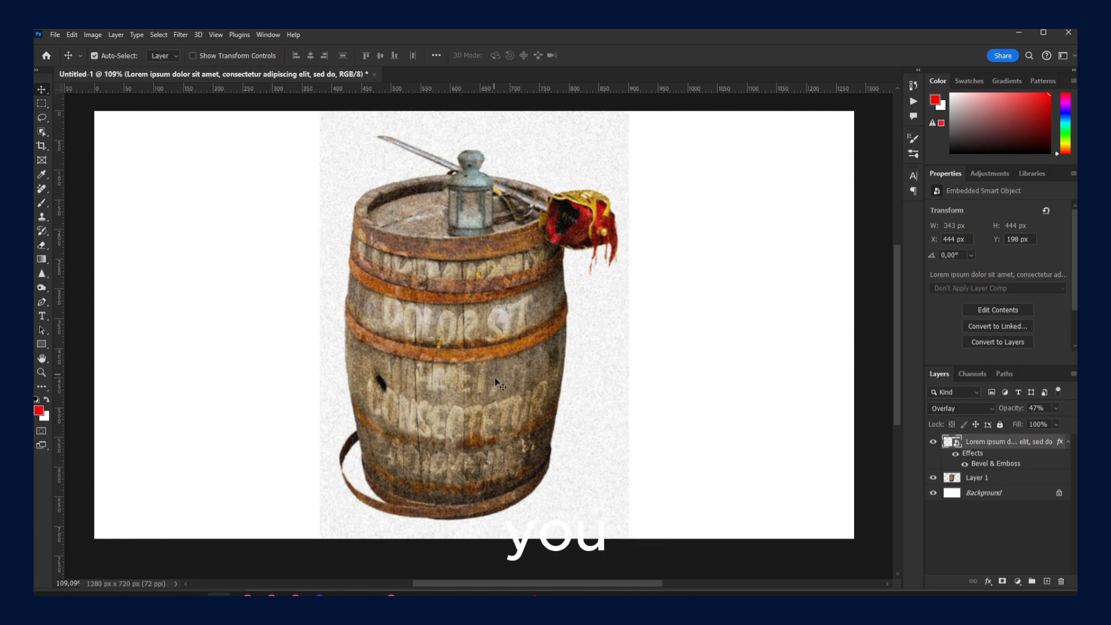
pyautogui.click(529, 596)
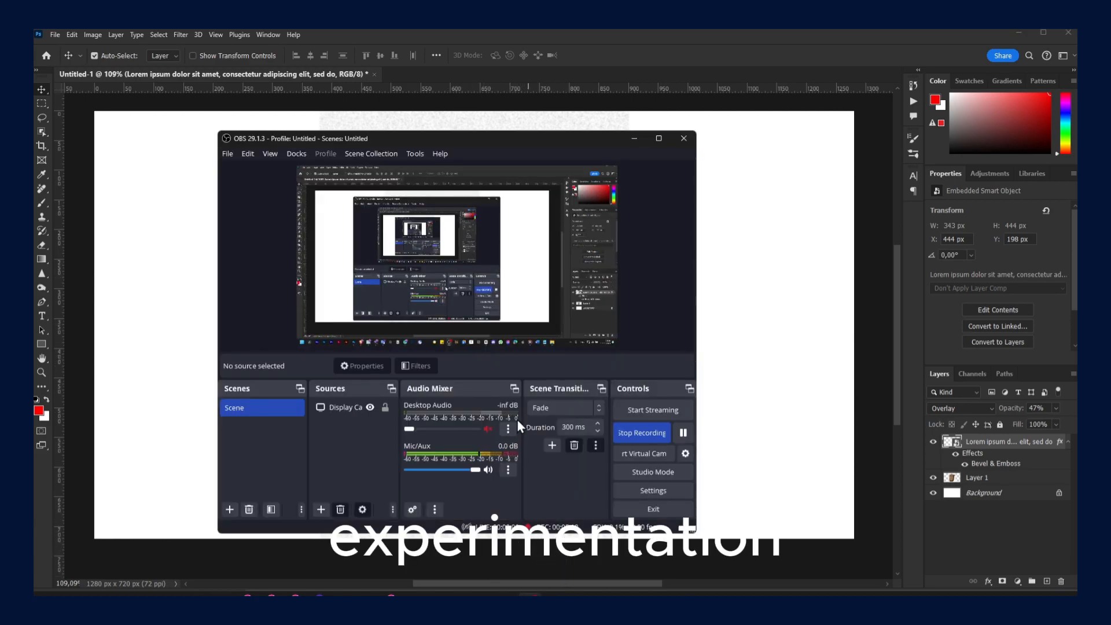